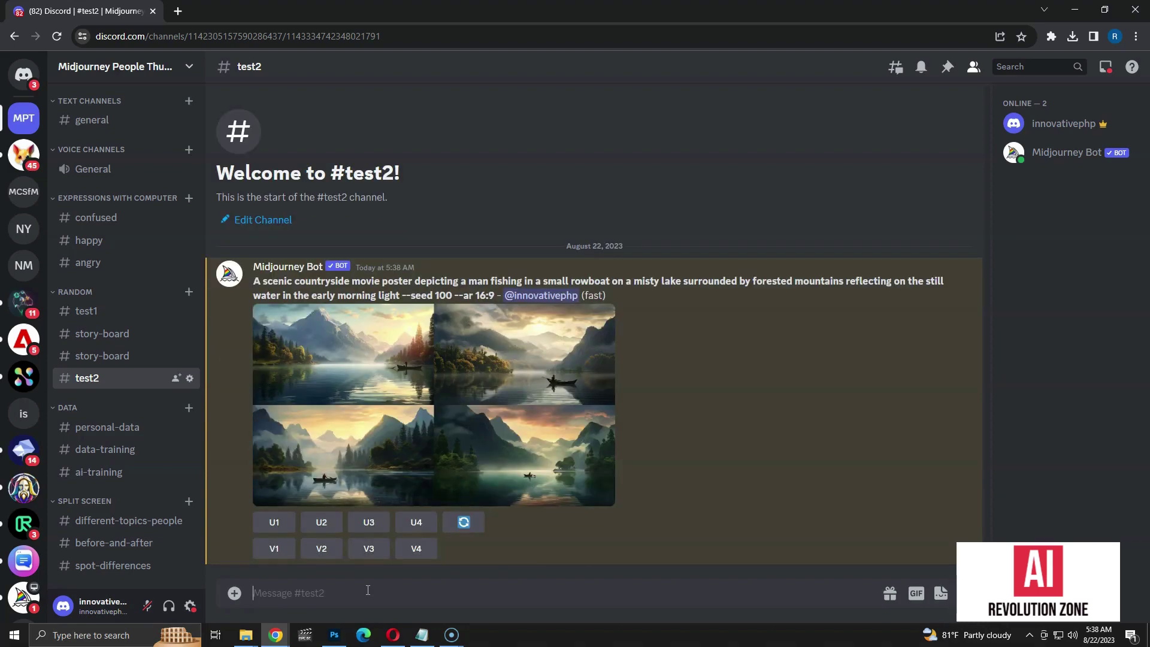
# Preview the misty lake grid, then upscale image #1 with U1
pyautogui.click(379, 357)
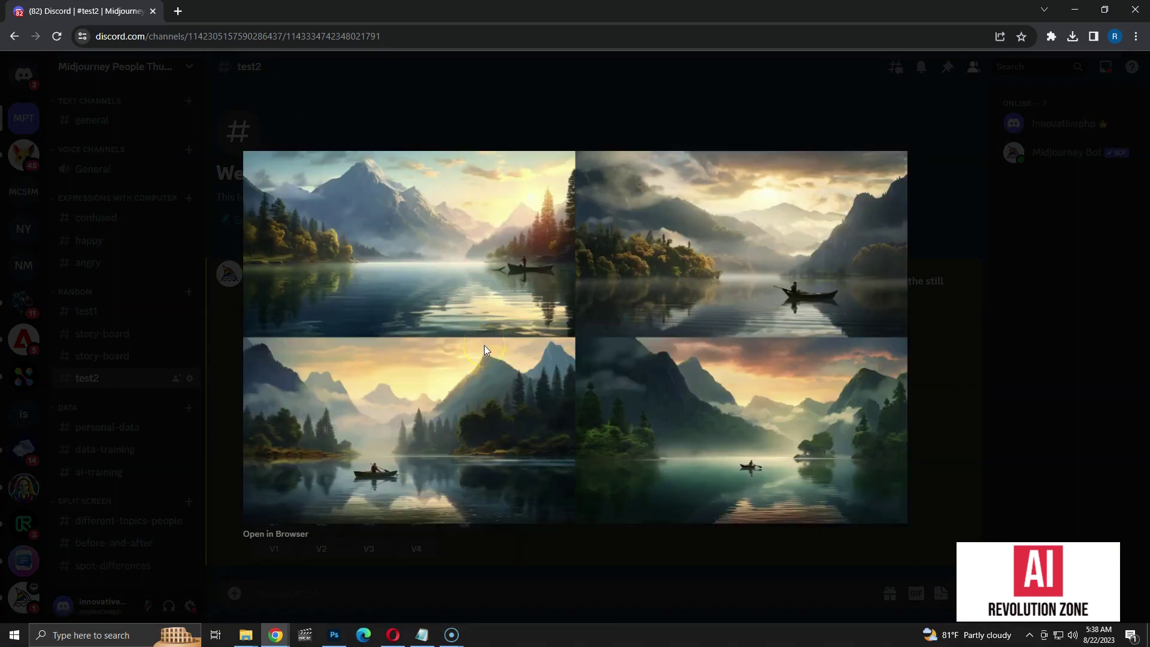
pyautogui.click(485, 346)
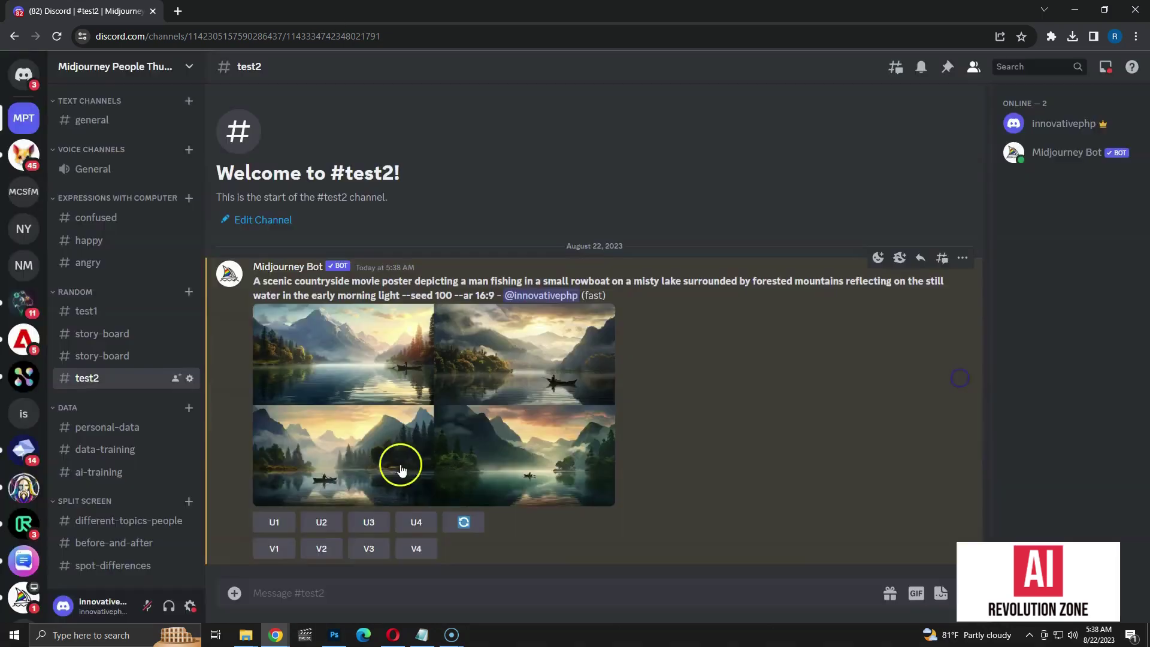
pyautogui.click(264, 526)
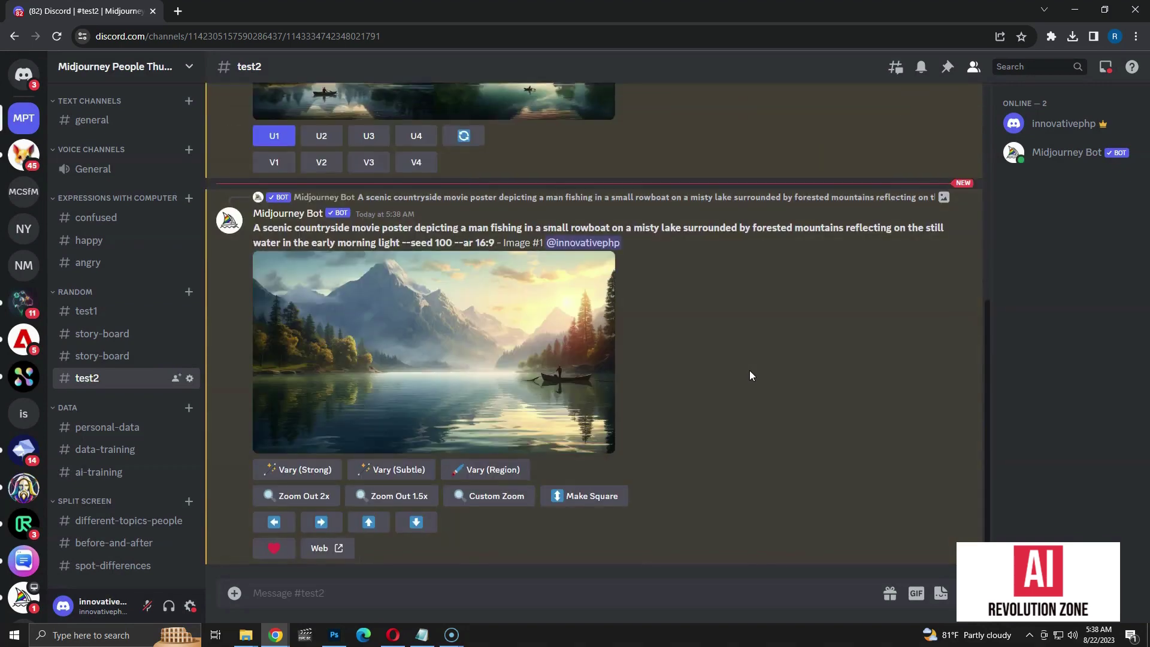
# Use Vary (Region) with a rectangle over the sky and mountains above the lake, and submit
pyautogui.click(503, 471)
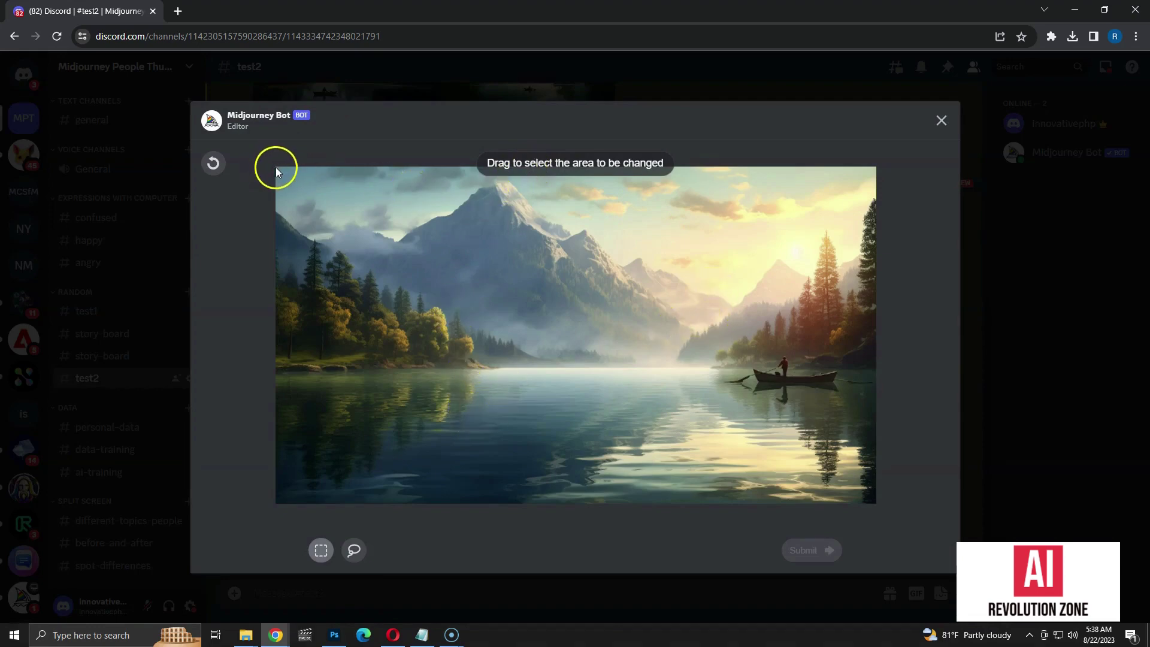
pyautogui.moveTo(275, 171); pyautogui.dragTo(875, 357)
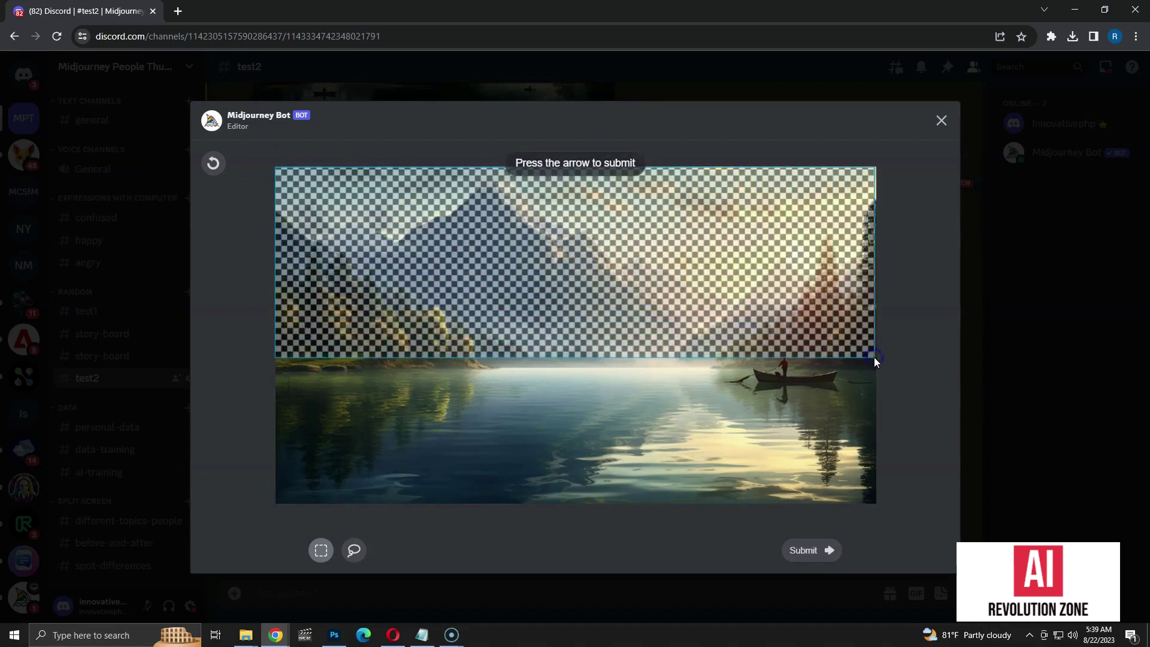
pyautogui.click(803, 550)
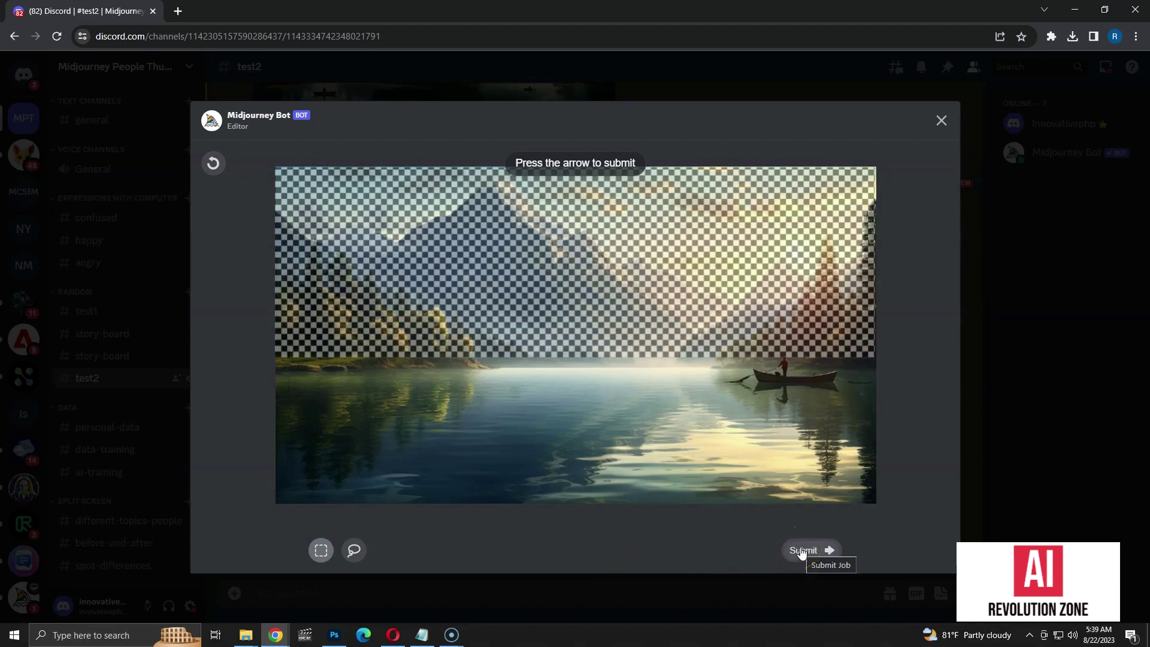
pyautogui.click(803, 550)
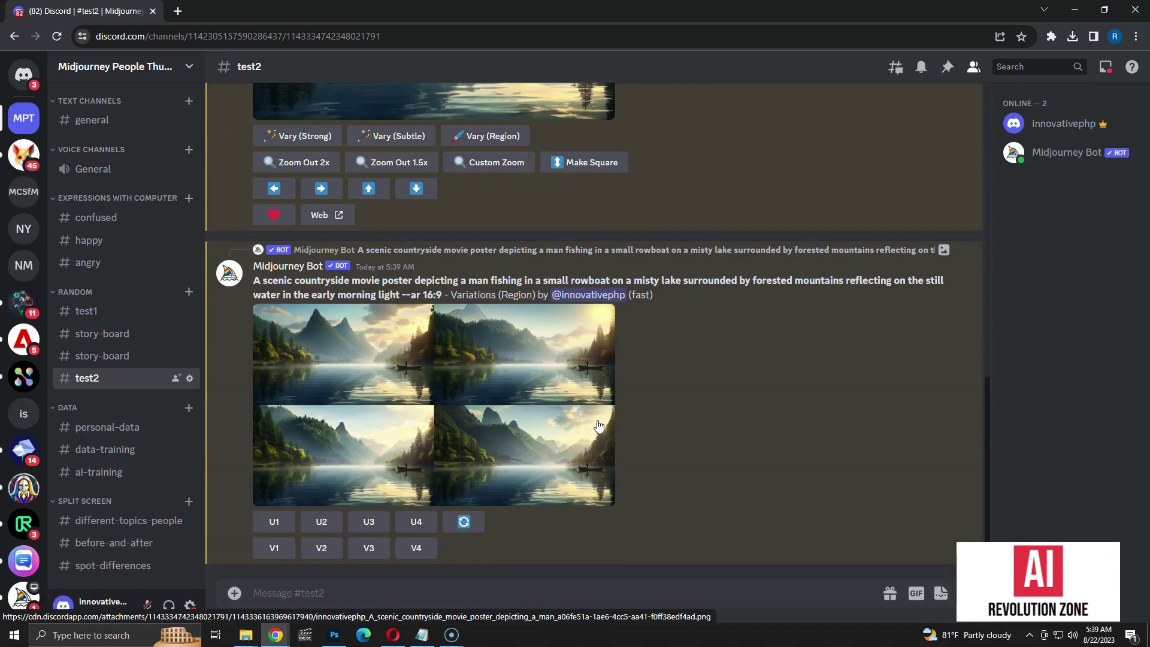
pyautogui.scroll(4, 599, 426)
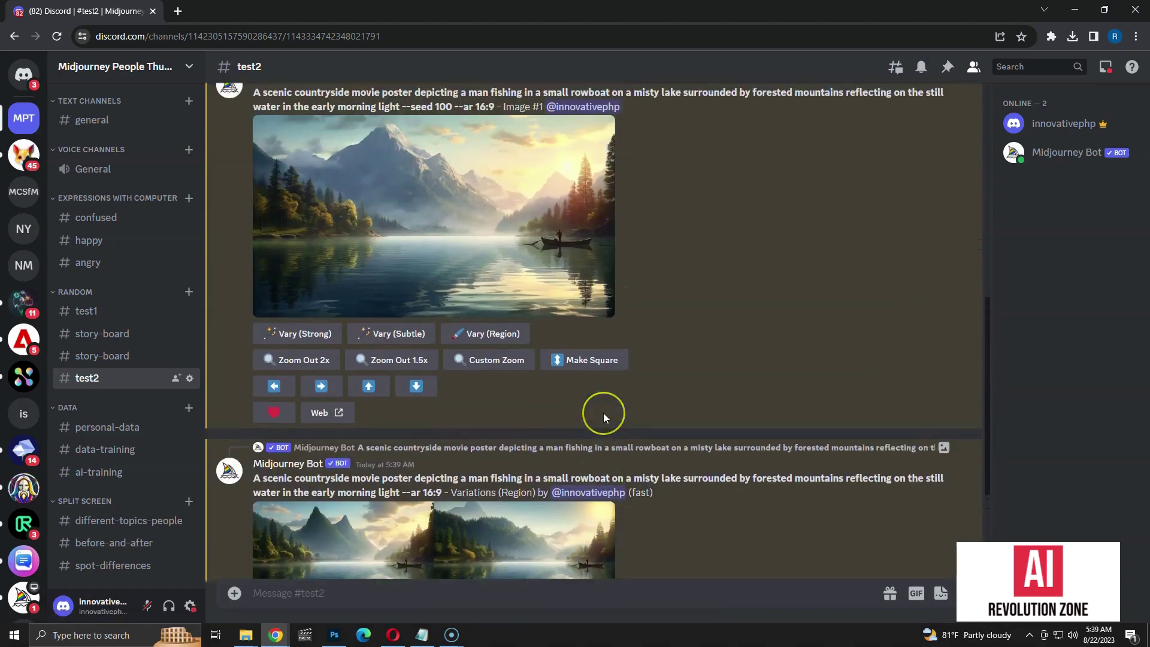
pyautogui.scroll(-2, 604, 418)
pyautogui.scroll(2, 603, 414)
pyautogui.scroll(-3, 604, 414)
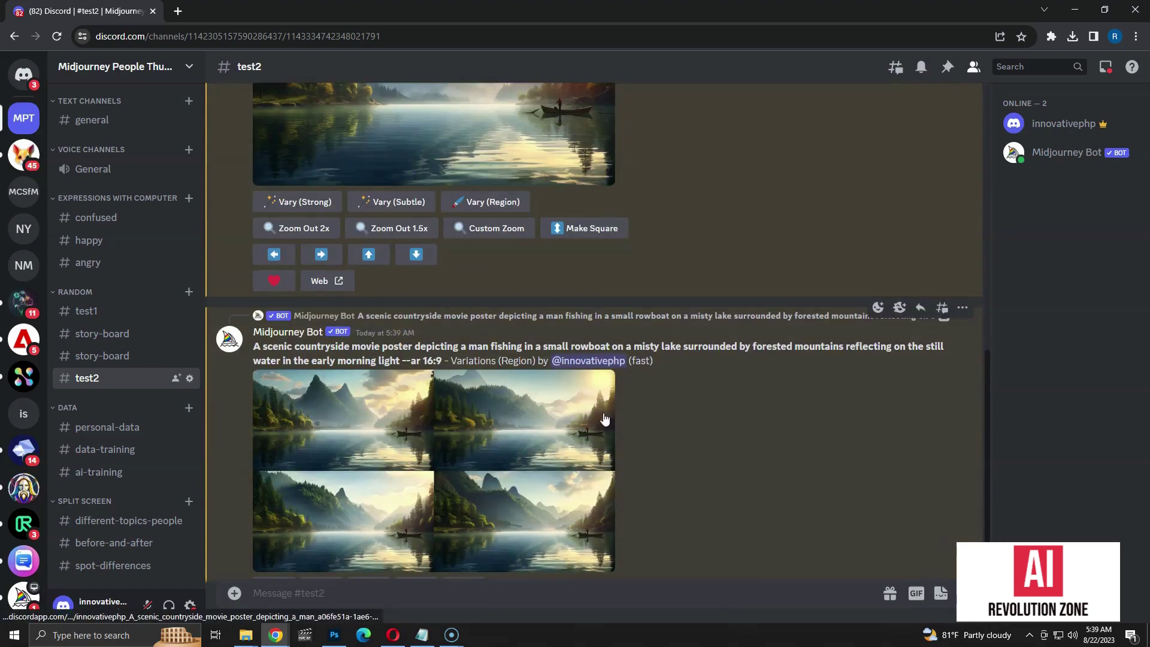
pyautogui.scroll(-1, 603, 418)
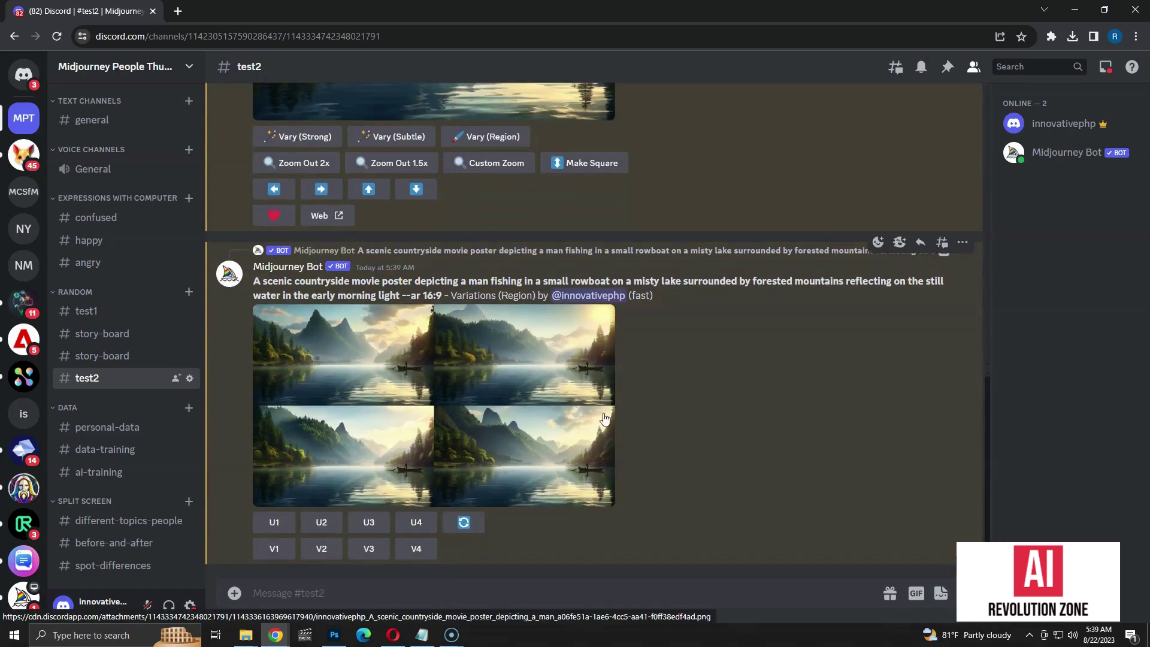
pyautogui.scroll(3, 604, 418)
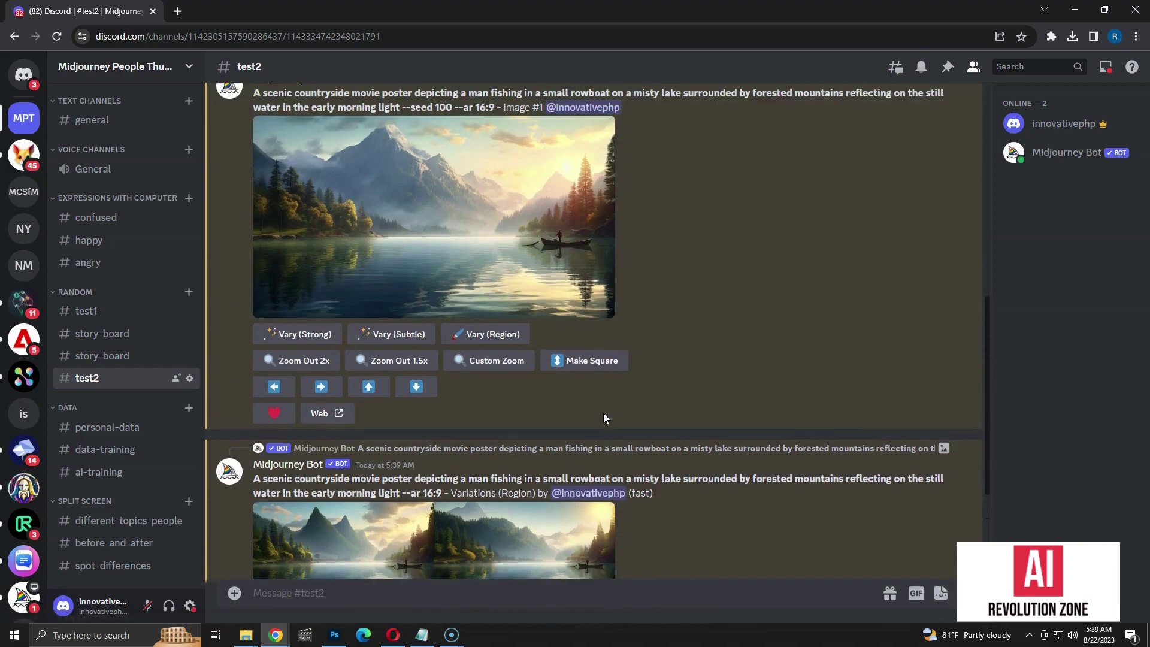
pyautogui.scroll(-2, 604, 417)
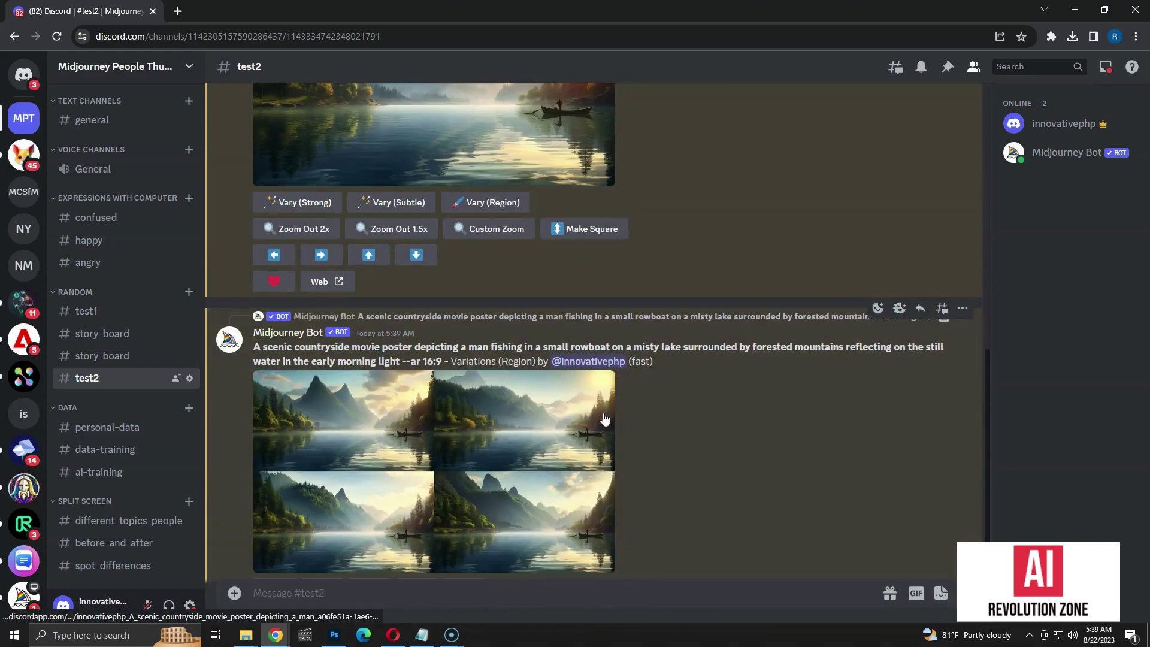
pyautogui.scroll(2, 604, 419)
pyautogui.scroll(-3, 604, 418)
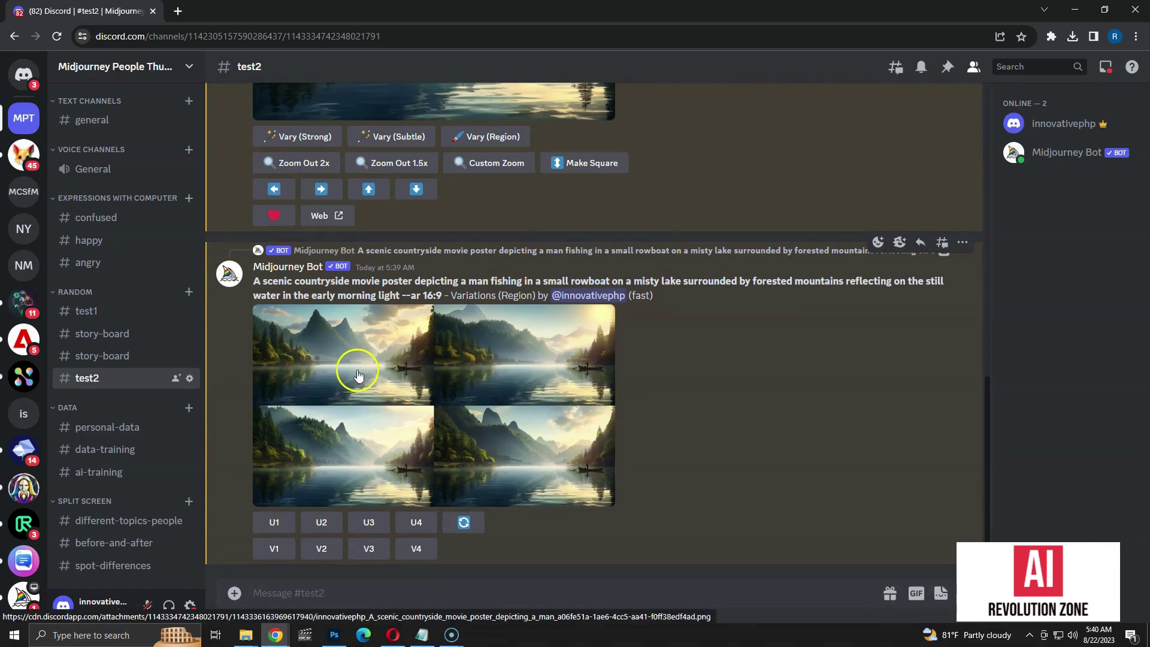
# Upscale variation #1, lasso the wooded left shore in Vary (Region), and submit
pyautogui.click(271, 524)
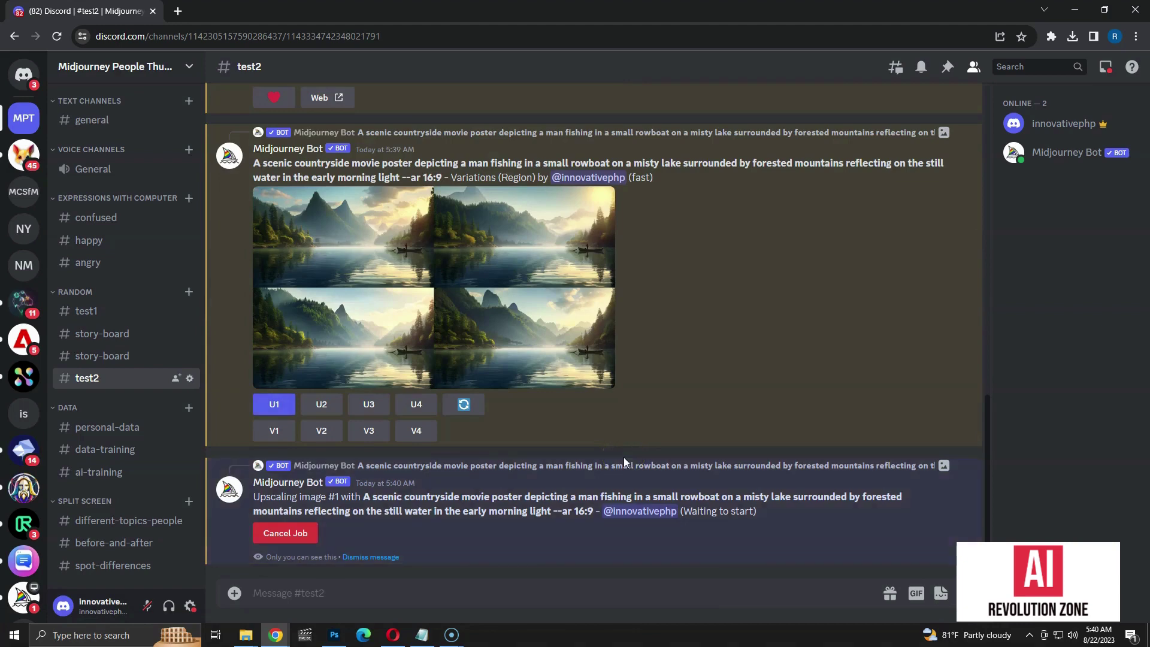
pyautogui.click(509, 471)
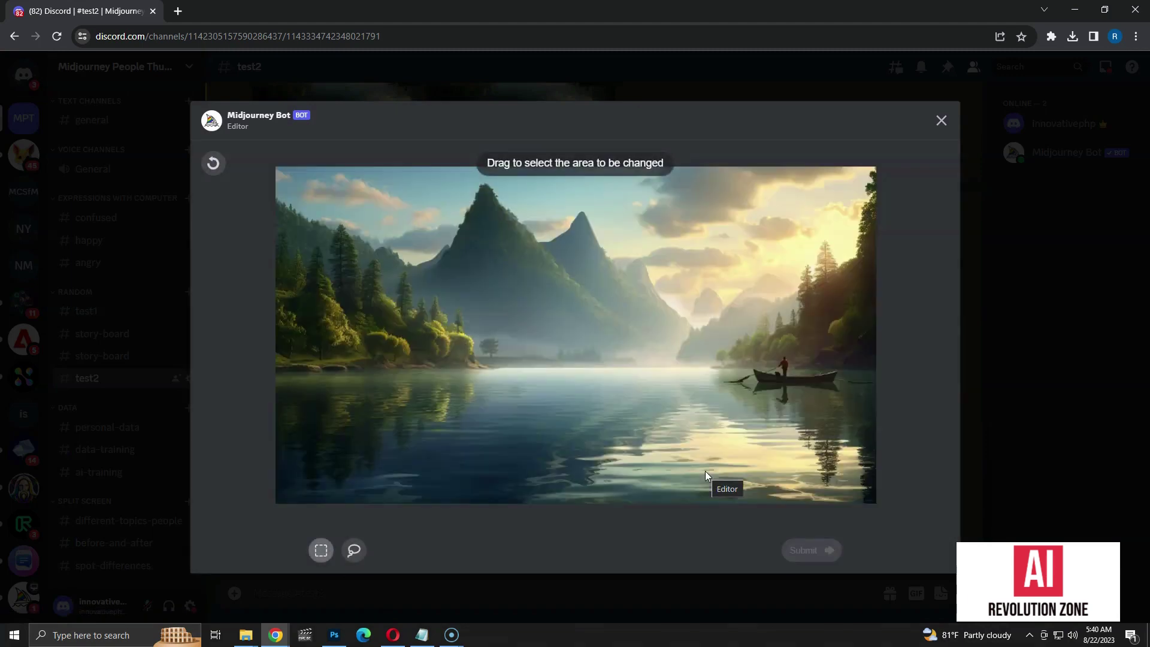
pyautogui.click(708, 446)
pyautogui.click(354, 550)
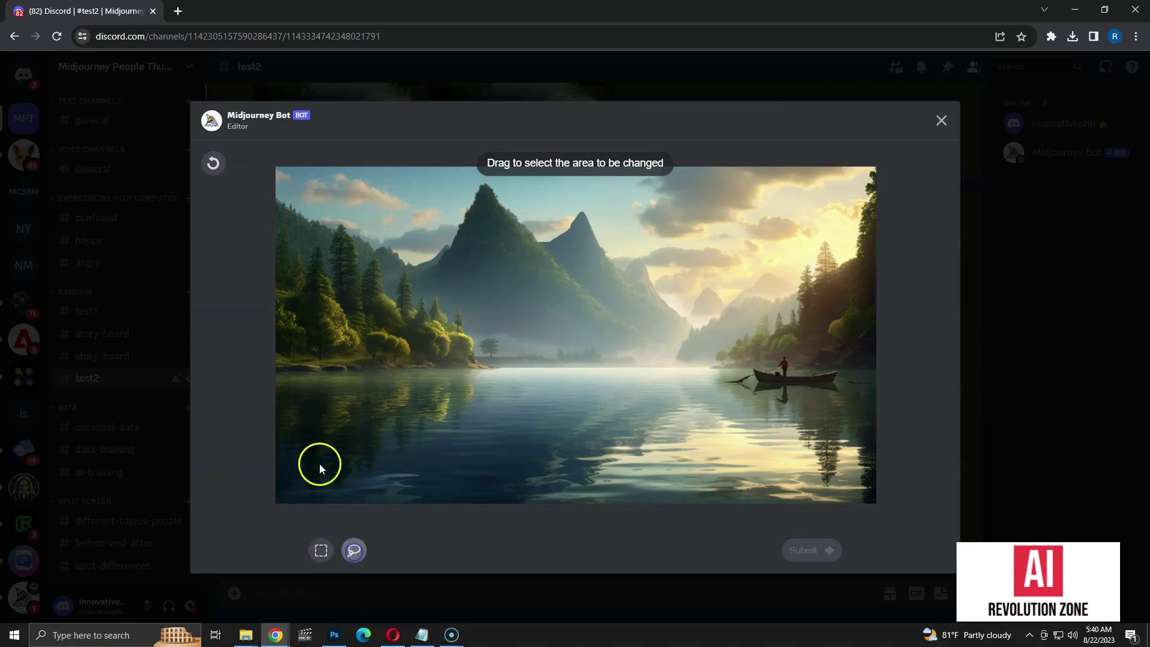
pyautogui.click(276, 368)
pyautogui.moveTo(462, 367)
pyautogui.mouseDown()
pyautogui.moveTo(437, 314)
pyautogui.moveTo(385, 273)
pyautogui.moveTo(330, 243)
pyautogui.moveTo(283, 244)
pyautogui.mouseUp()
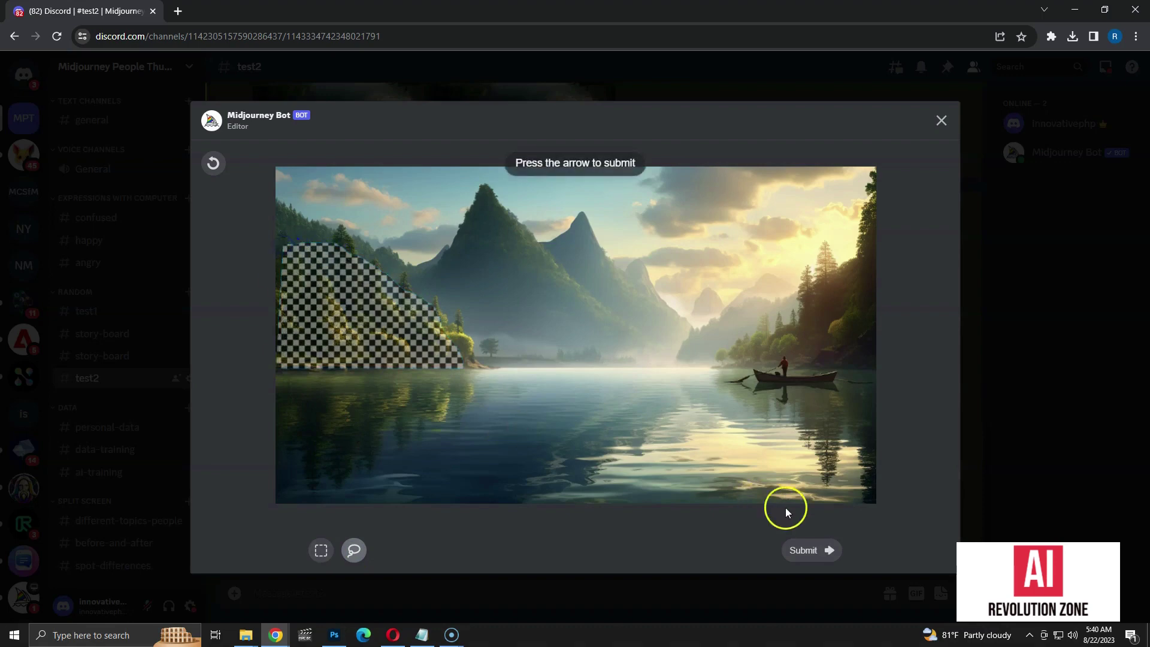
pyautogui.click(821, 551)
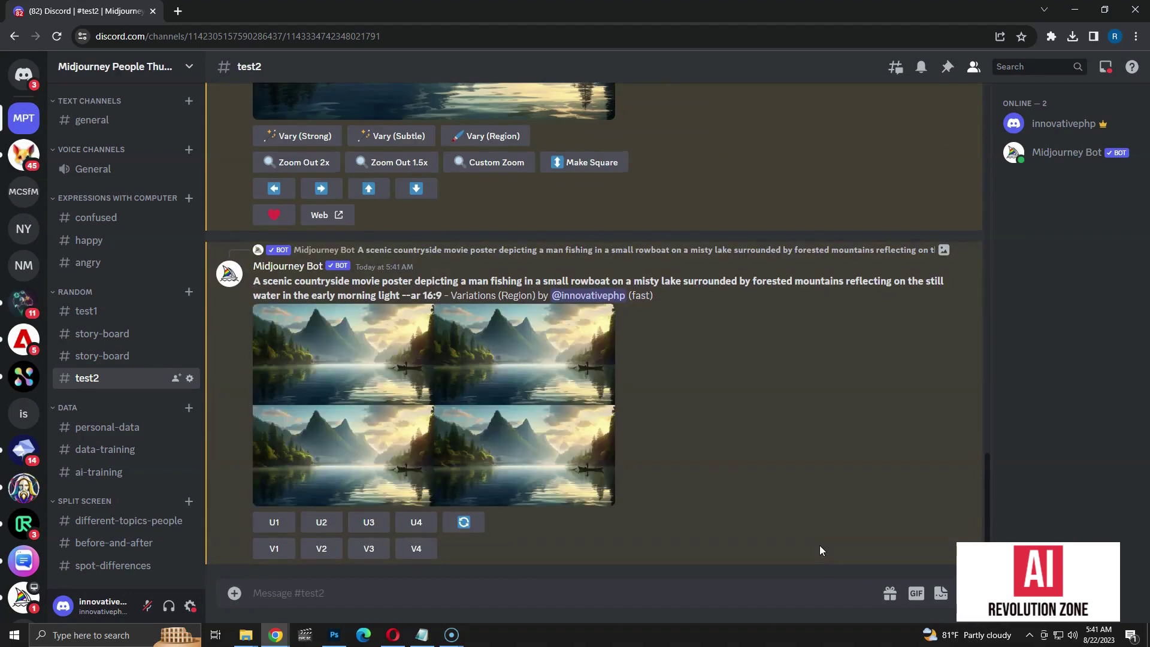
pyautogui.scroll(3, 685, 398)
# Enlarge the left-shore variations grid for a closer look, then close the viewer
pyautogui.scroll(-1, 685, 398)
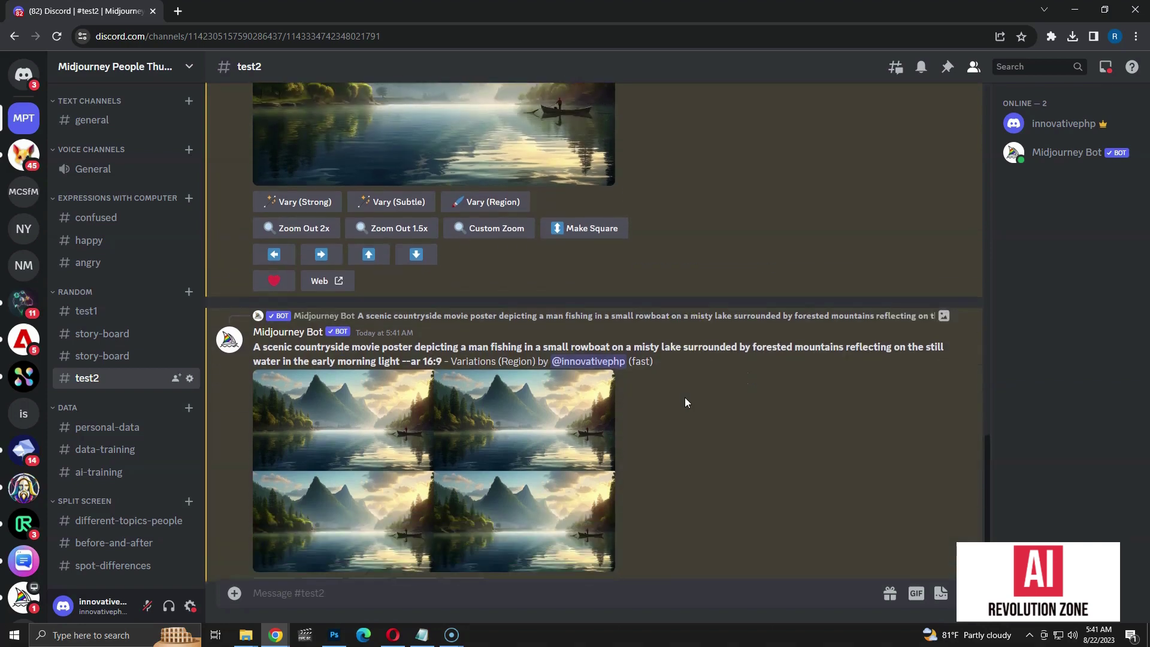
pyautogui.click(418, 439)
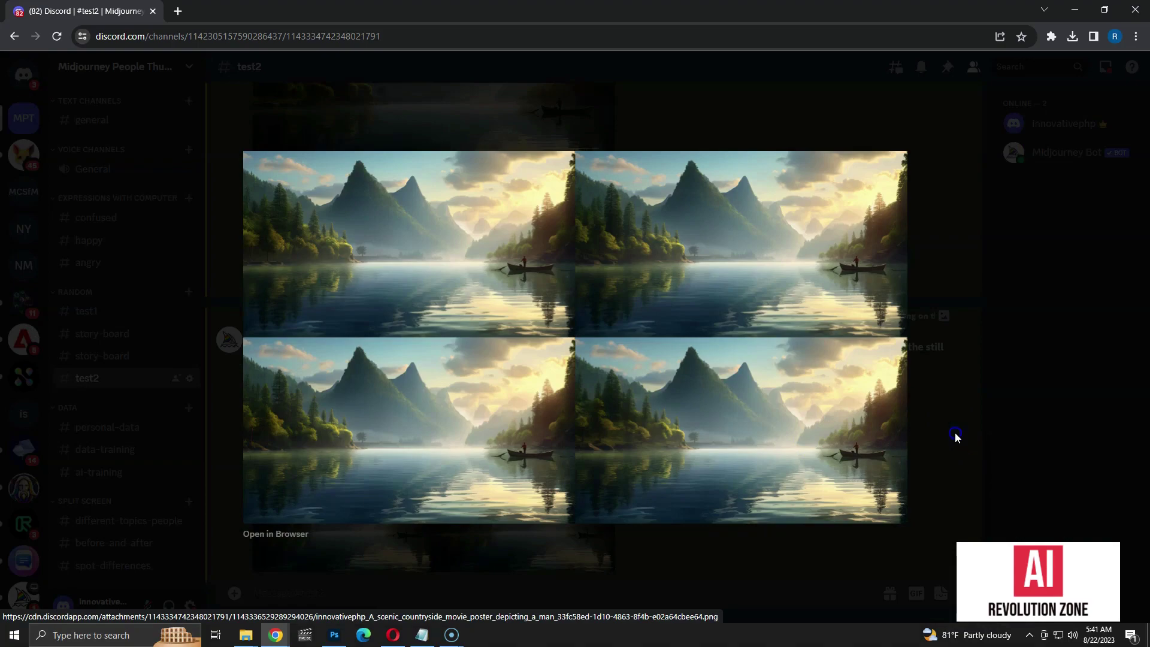
pyautogui.click(955, 432)
pyautogui.scroll(3, 955, 433)
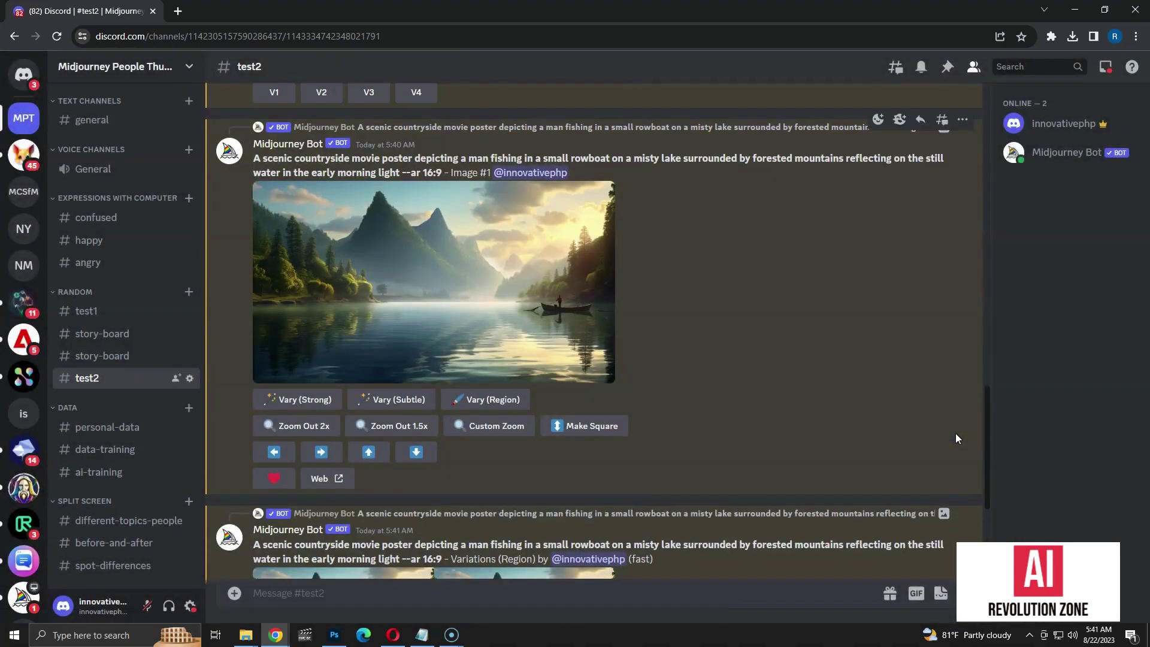
pyautogui.scroll(-5, 955, 433)
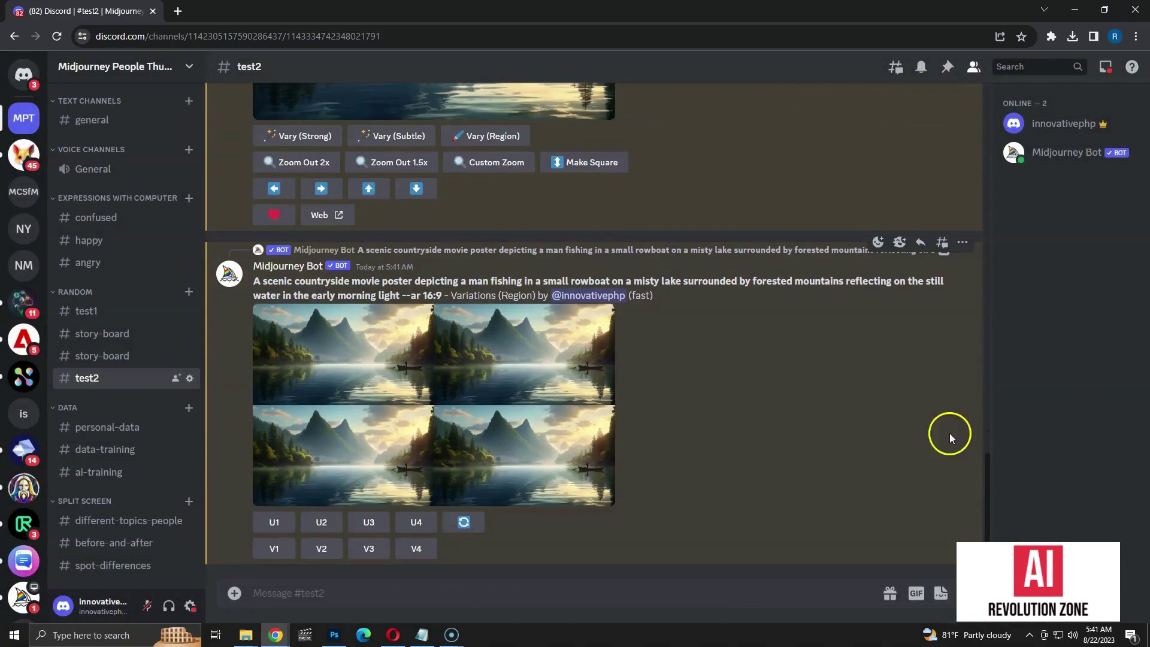
# Toggle remix mode on with the /prefer remix command, then upscale image #1
pyautogui.click(515, 590)
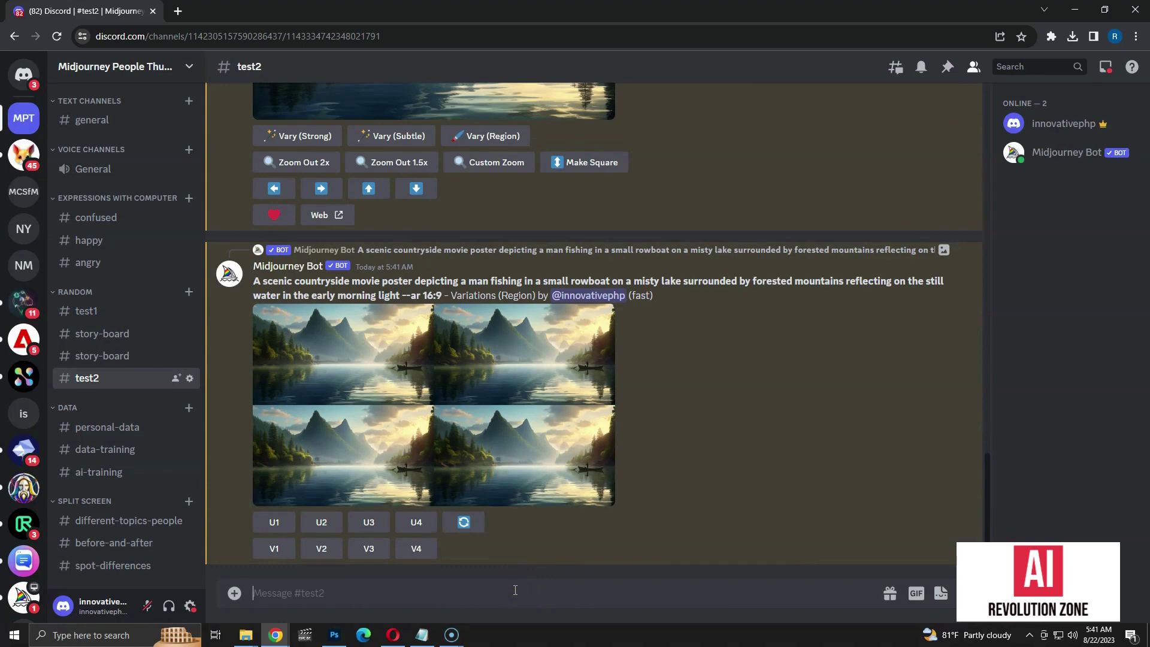
pyautogui.write('/rem')
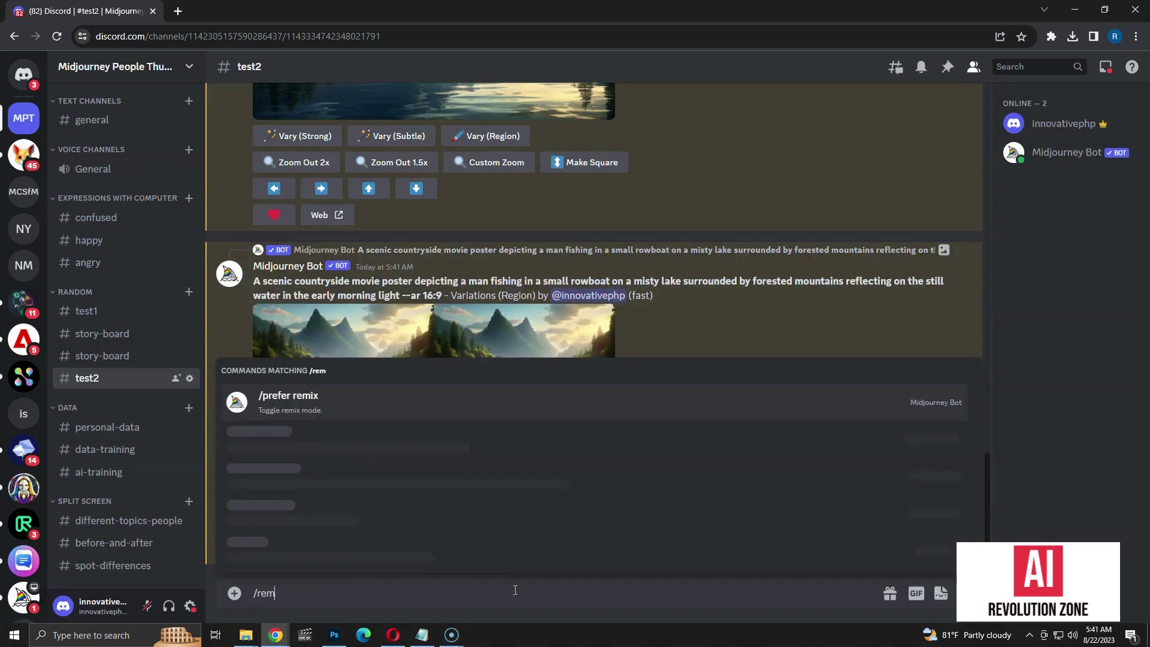
pyautogui.press('Return')
pyautogui.press('Return')
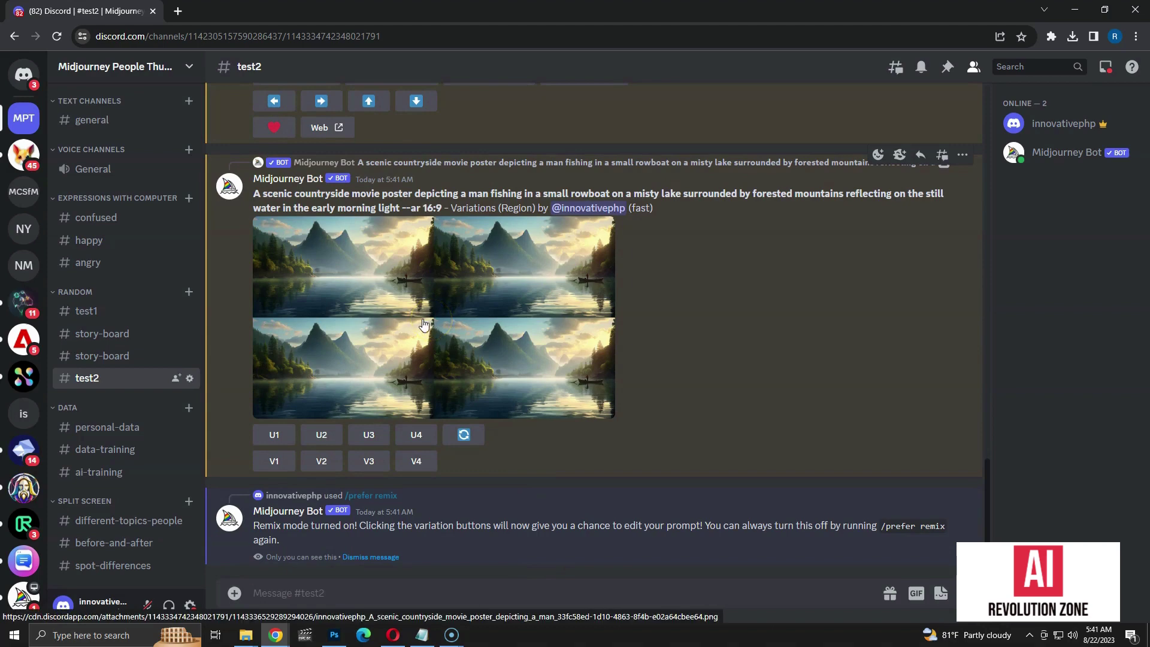
pyautogui.click(268, 439)
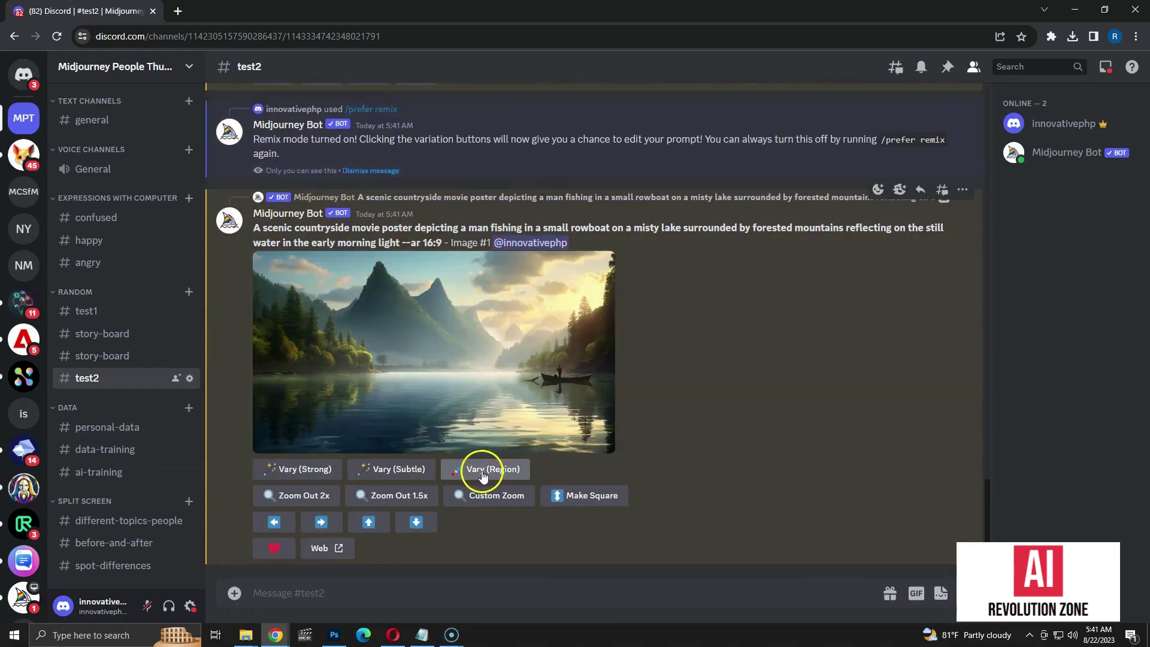
# Box the sky and mountains in Vary (Region) and submit with prompt 'thunderstorm with lightning'
pyautogui.click(504, 475)
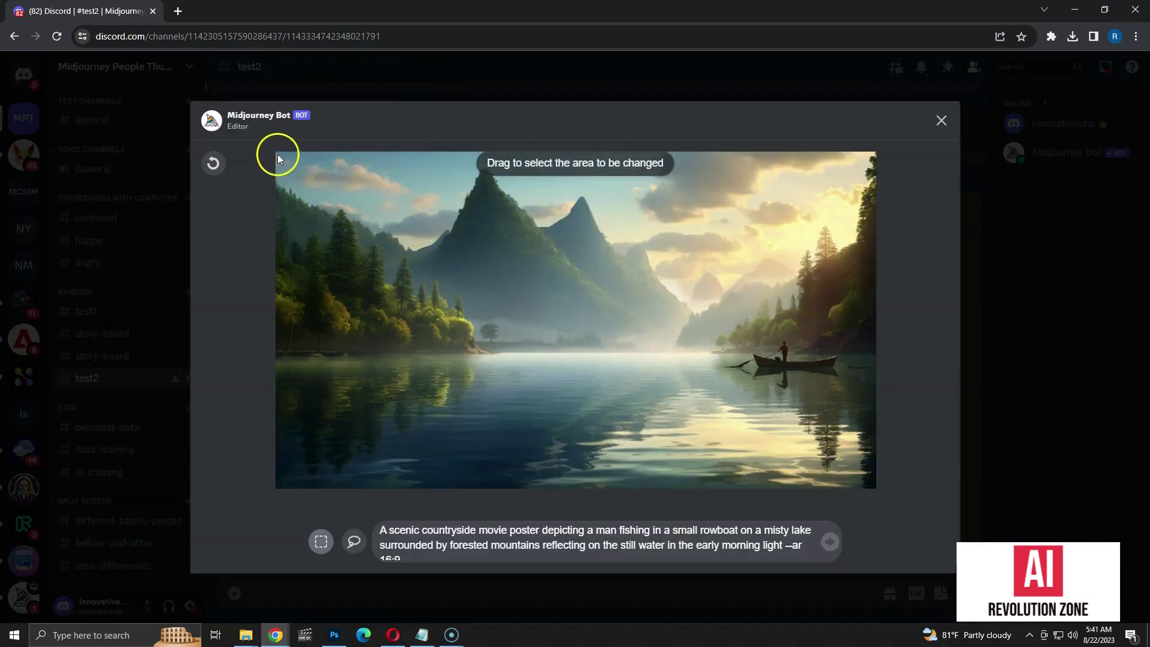
pyautogui.moveTo(272, 149); pyautogui.dragTo(876, 343)
pyautogui.click(469, 546)
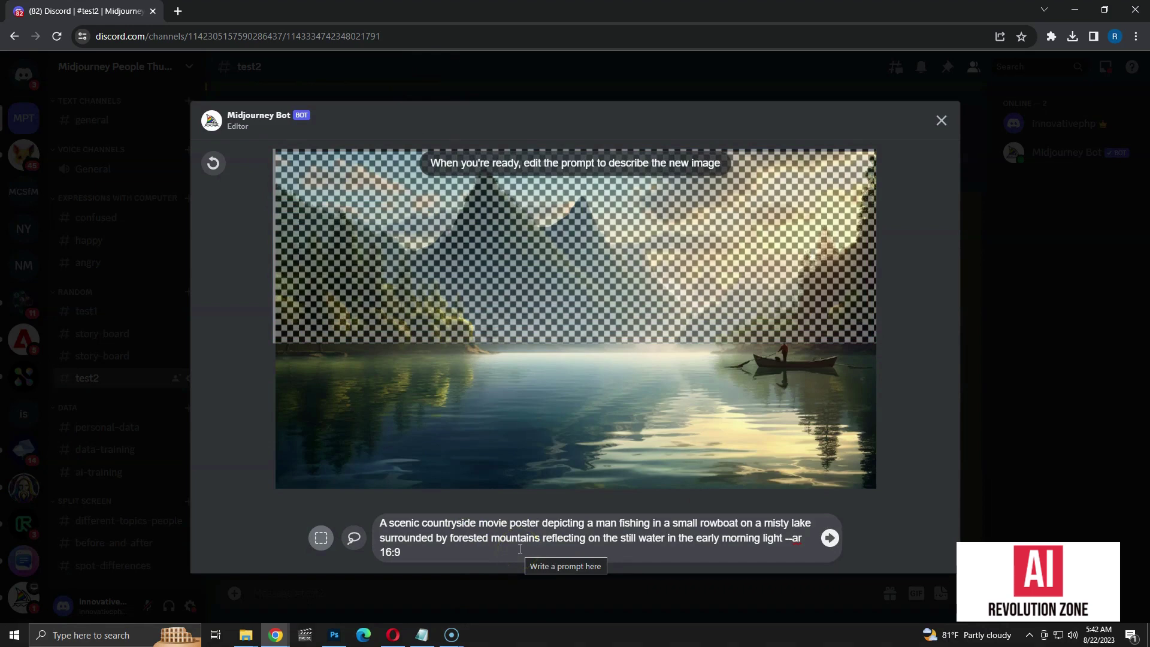
pyautogui.hotkey('ctrl', 'a')
pyautogui.press('BackSpace')
pyautogui.write('thunderstorm')
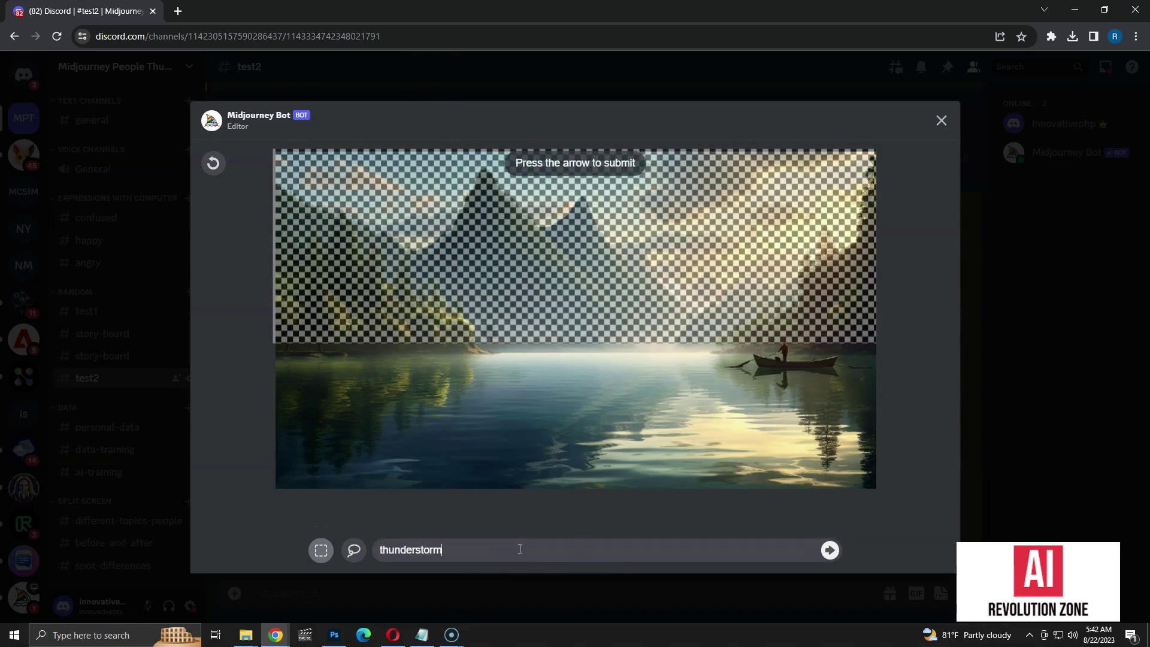
pyautogui.write(' with lightning')
pyautogui.click(830, 550)
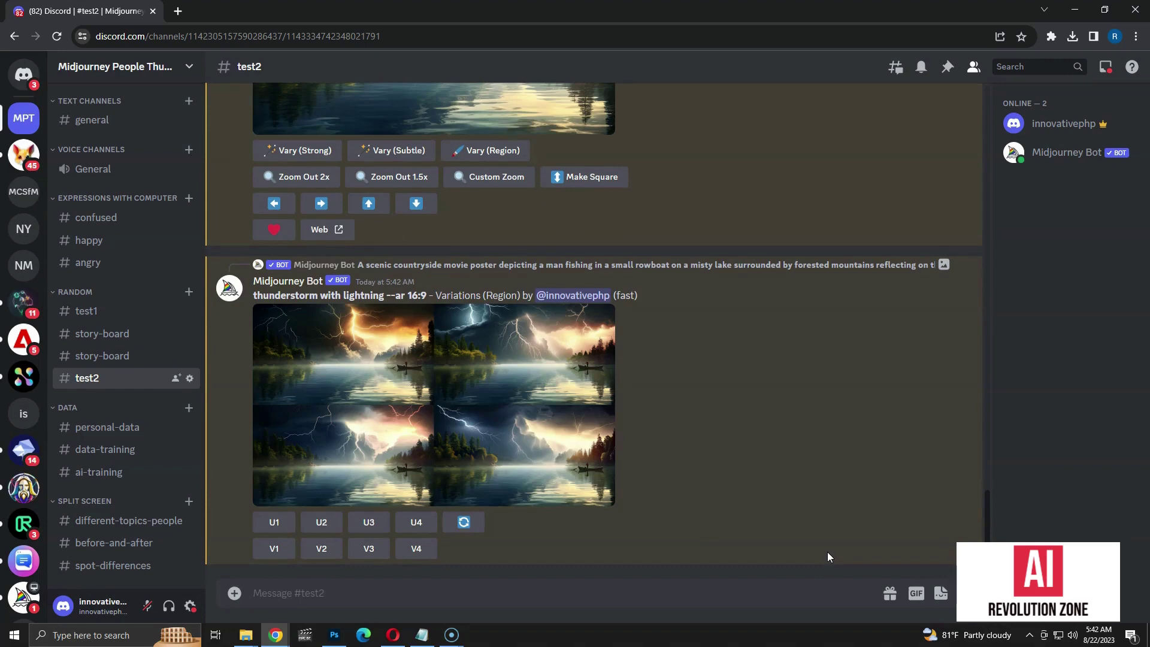
pyautogui.click(559, 416)
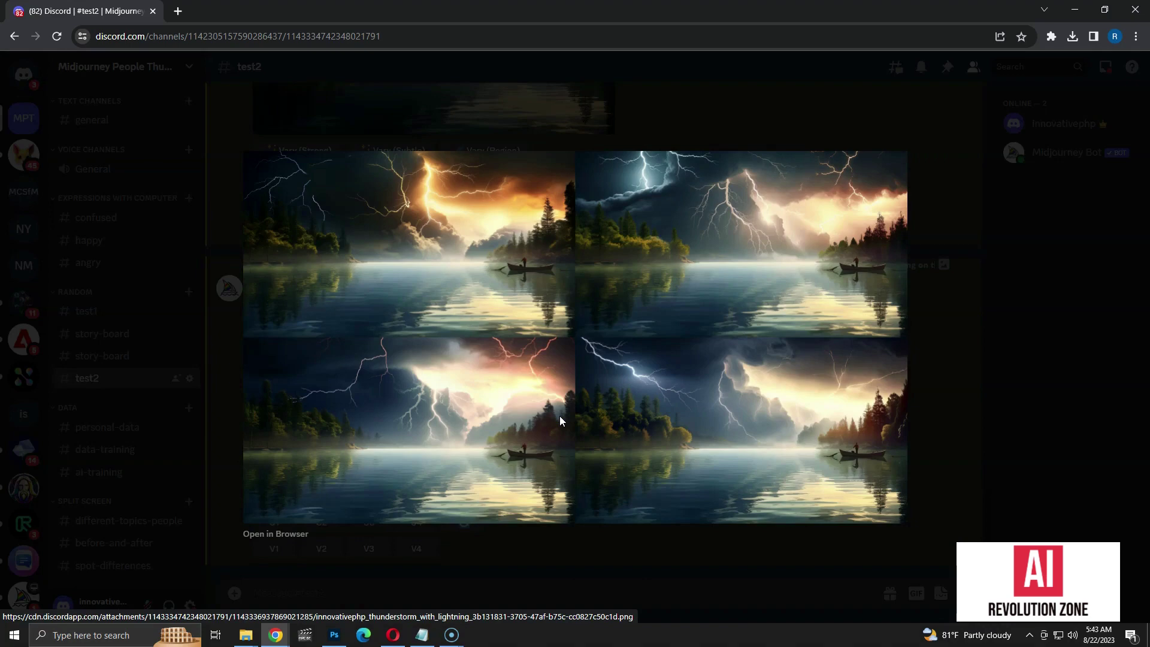
# Close the lightning preview and upscale lightning variation #1 with U1
pyautogui.click(979, 378)
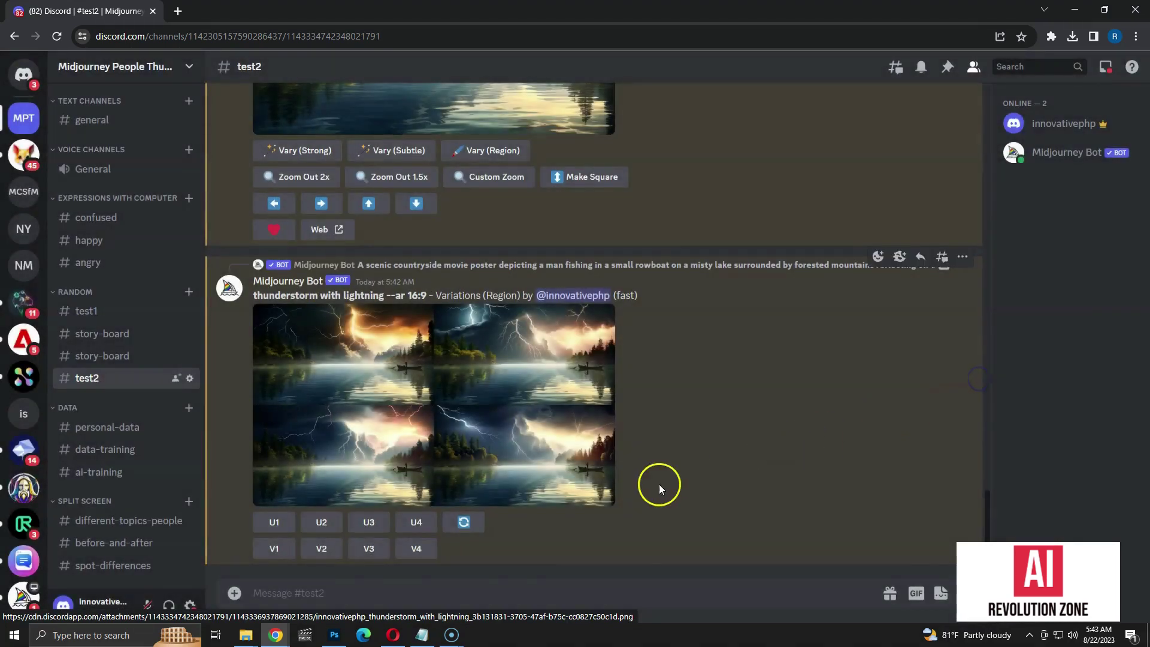
pyautogui.click(273, 527)
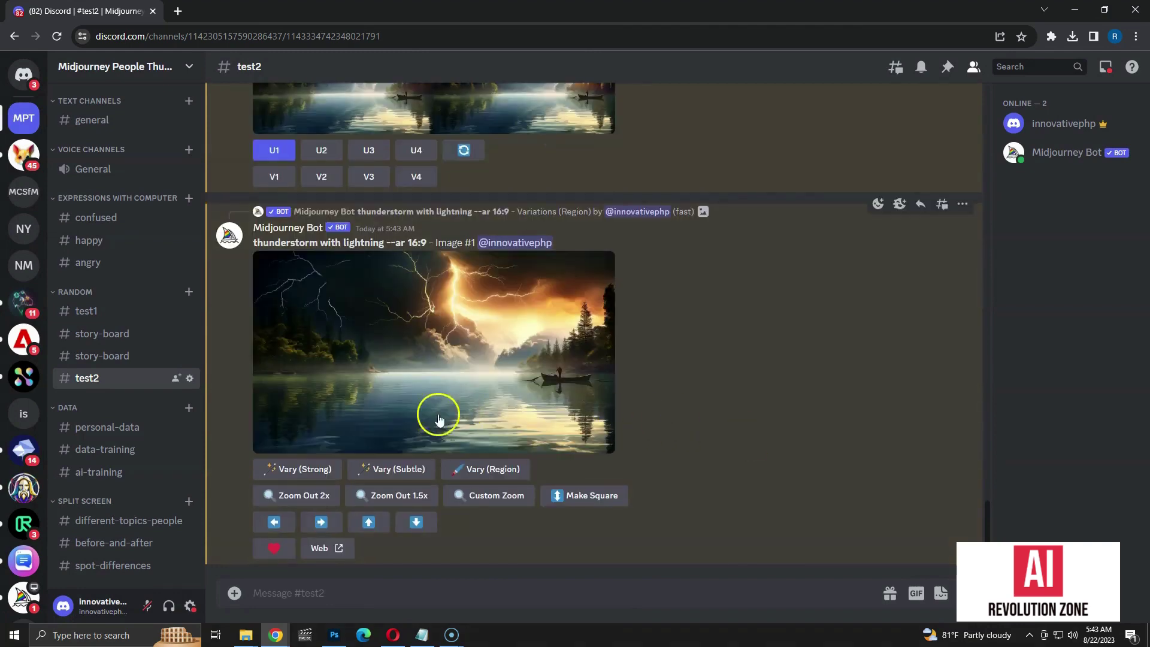
pyautogui.click(478, 474)
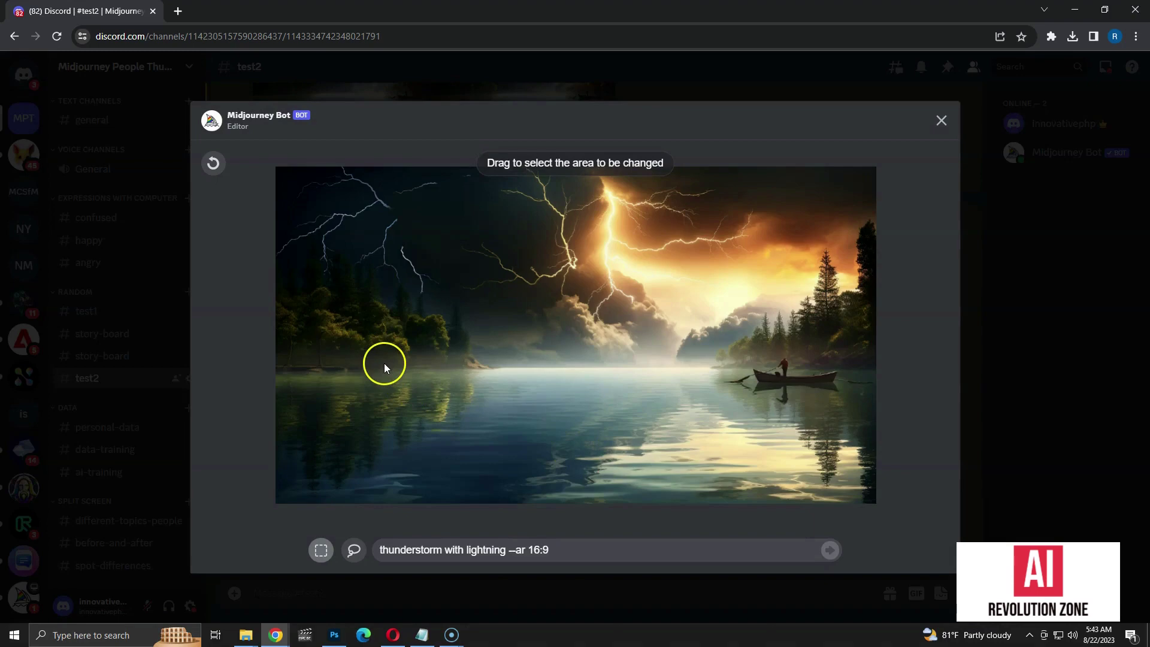
# Box the water left of centre and submit it with prompt 'boat with man and a child'
pyautogui.moveTo(383, 363); pyautogui.dragTo(580, 436)
pyautogui.tripleClick(449, 552)
pyautogui.write('boat with ')
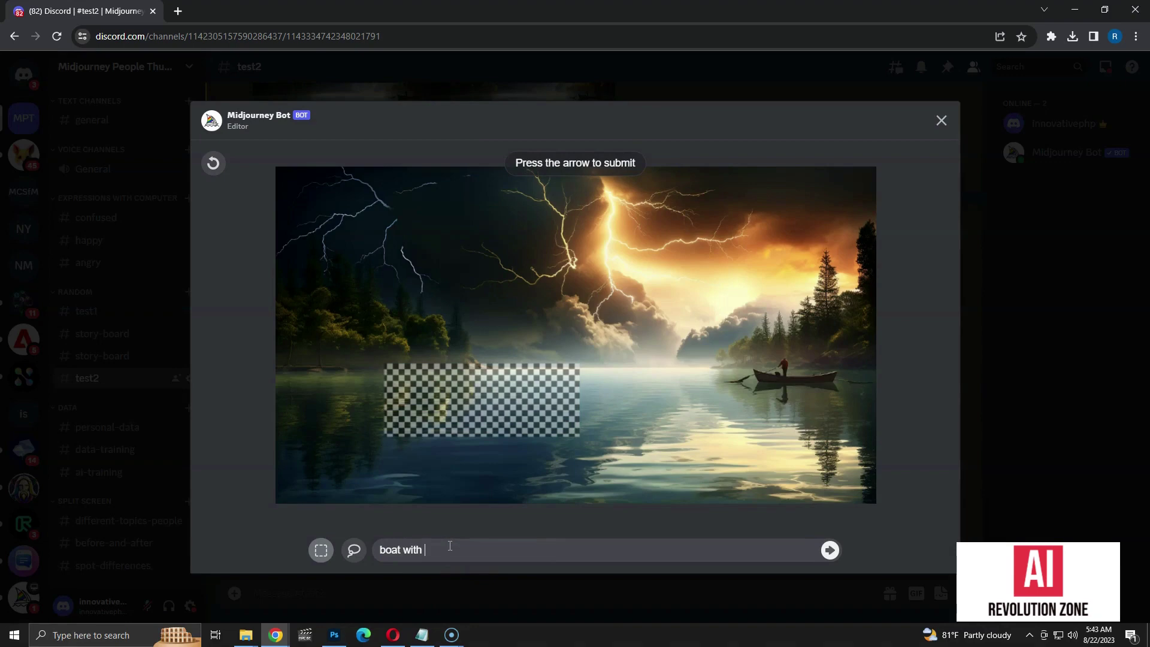
pyautogui.write('man and a child')
pyautogui.click(830, 550)
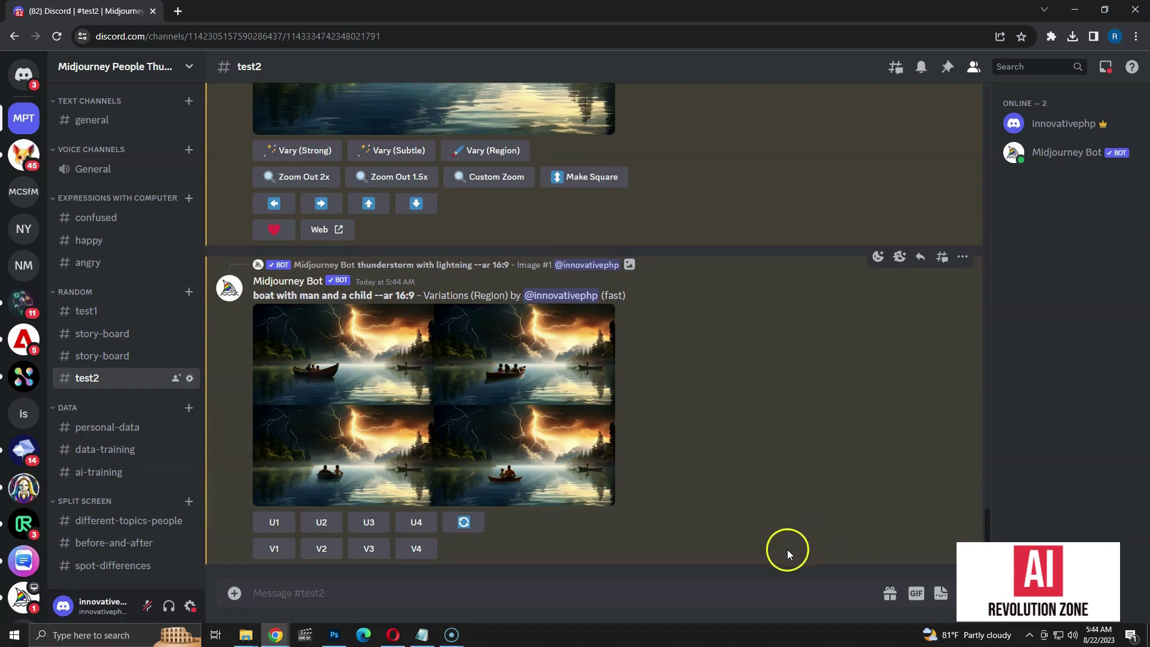
# Preview the four boat variations, then upscale variation #3 with U3
pyautogui.click(471, 383)
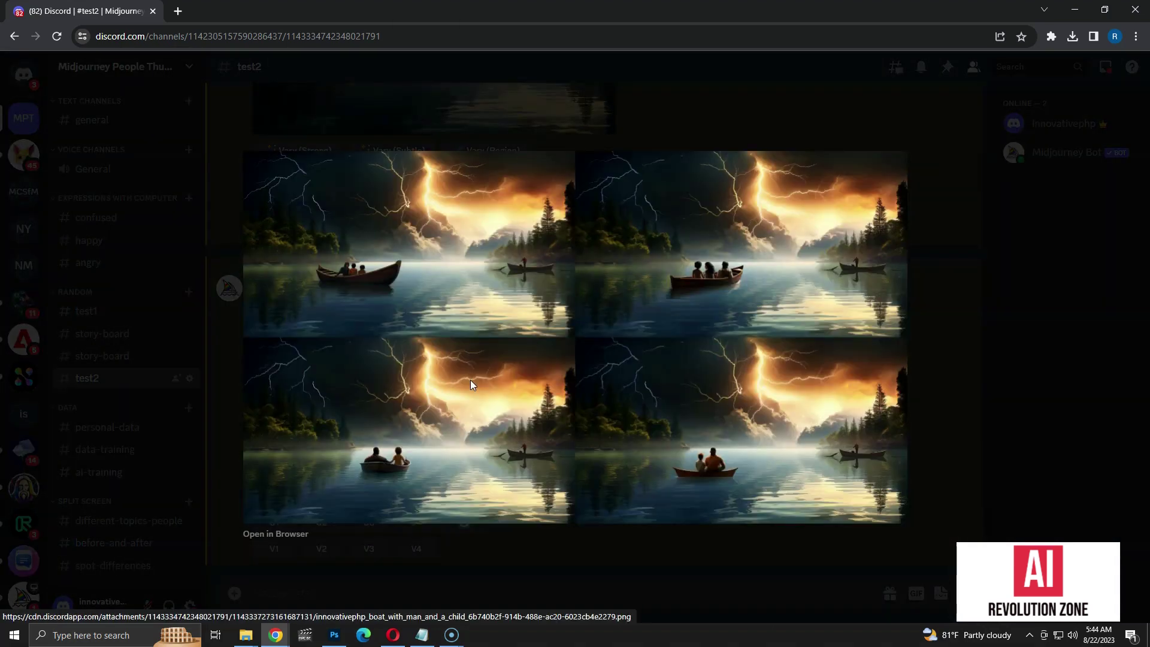
pyautogui.click(383, 475)
pyautogui.click(955, 339)
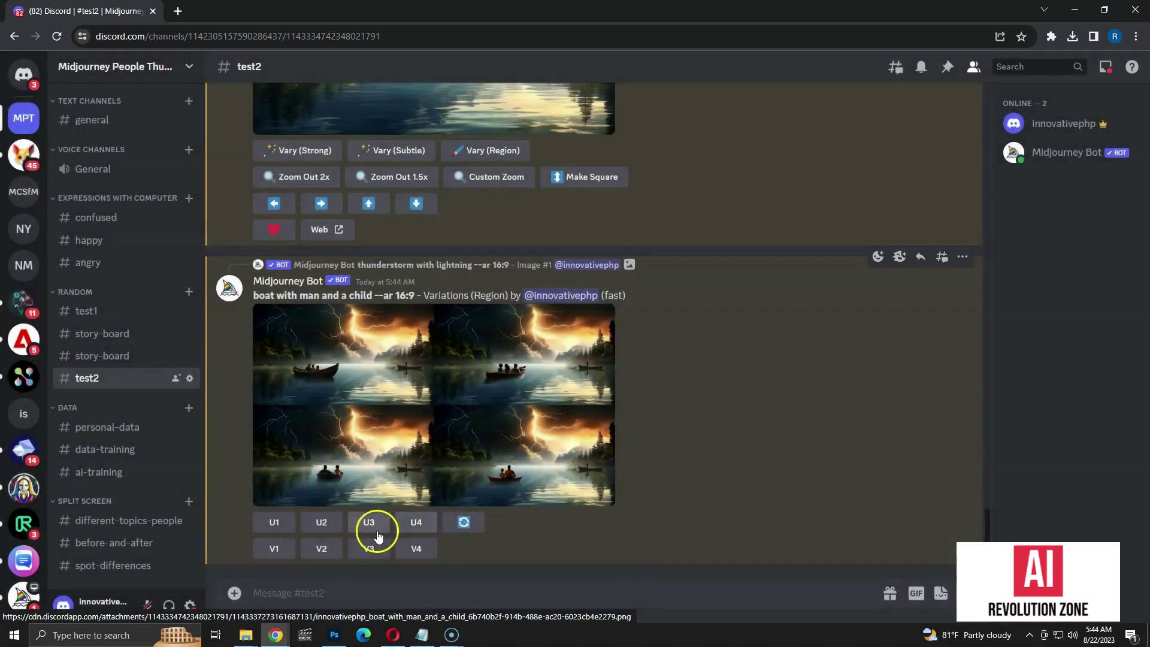
pyautogui.click(369, 522)
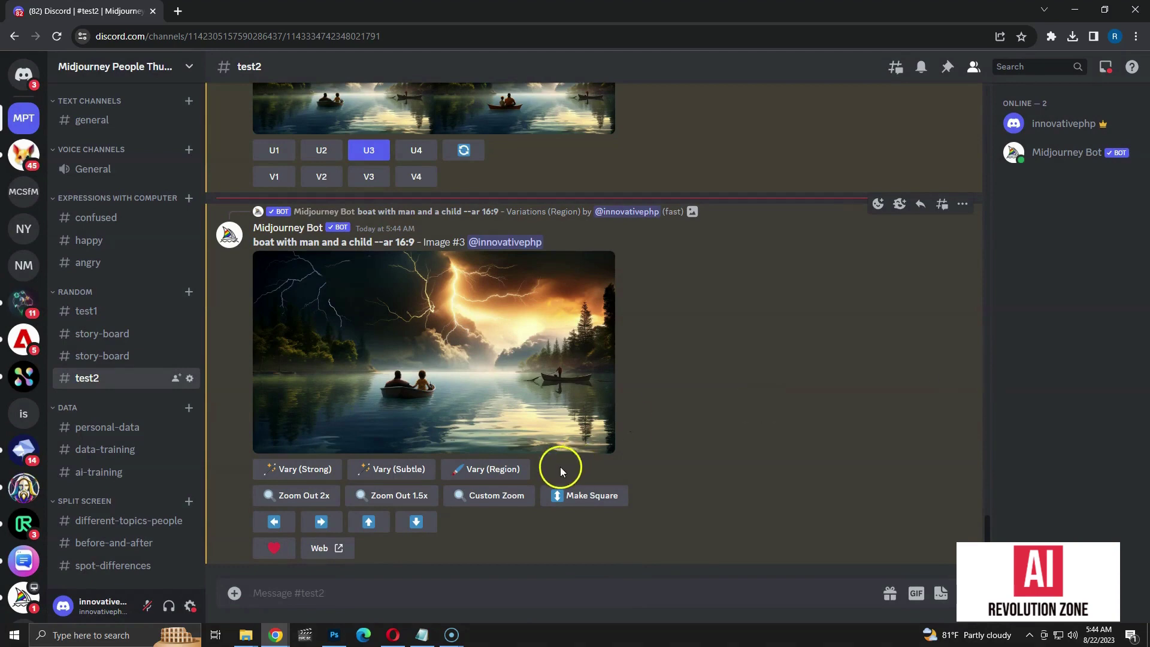
# Box the distant fisherman's boat on the right in Vary (Region) and resubmit the same prompt
pyautogui.click(493, 470)
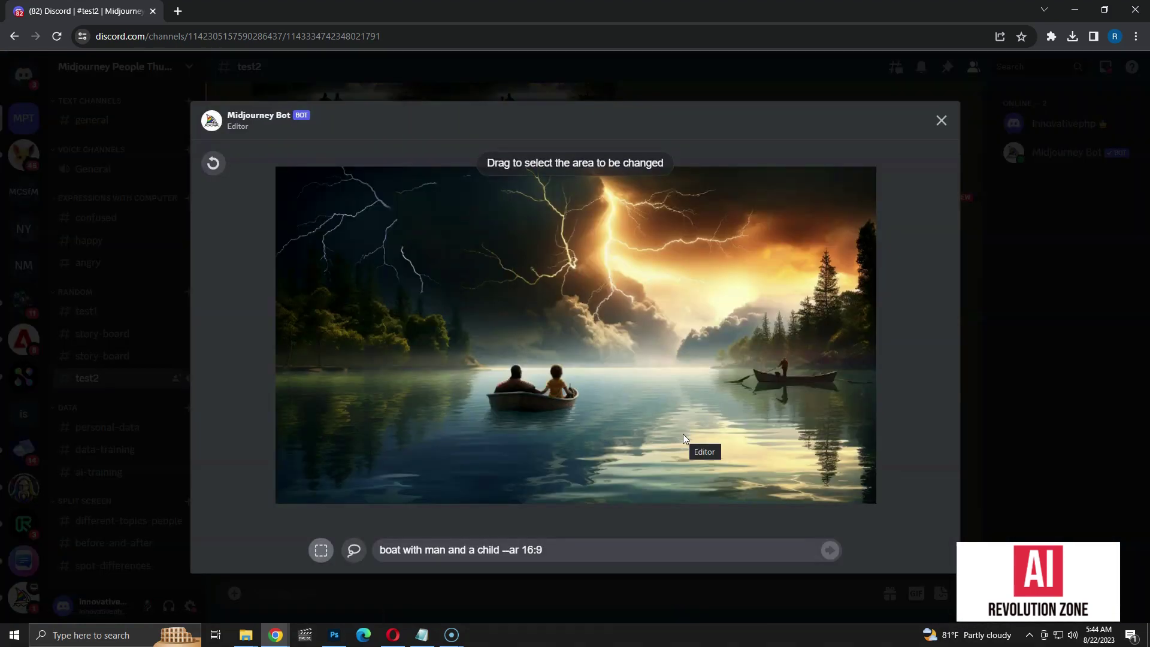
pyautogui.moveTo(720, 354); pyautogui.dragTo(847, 404)
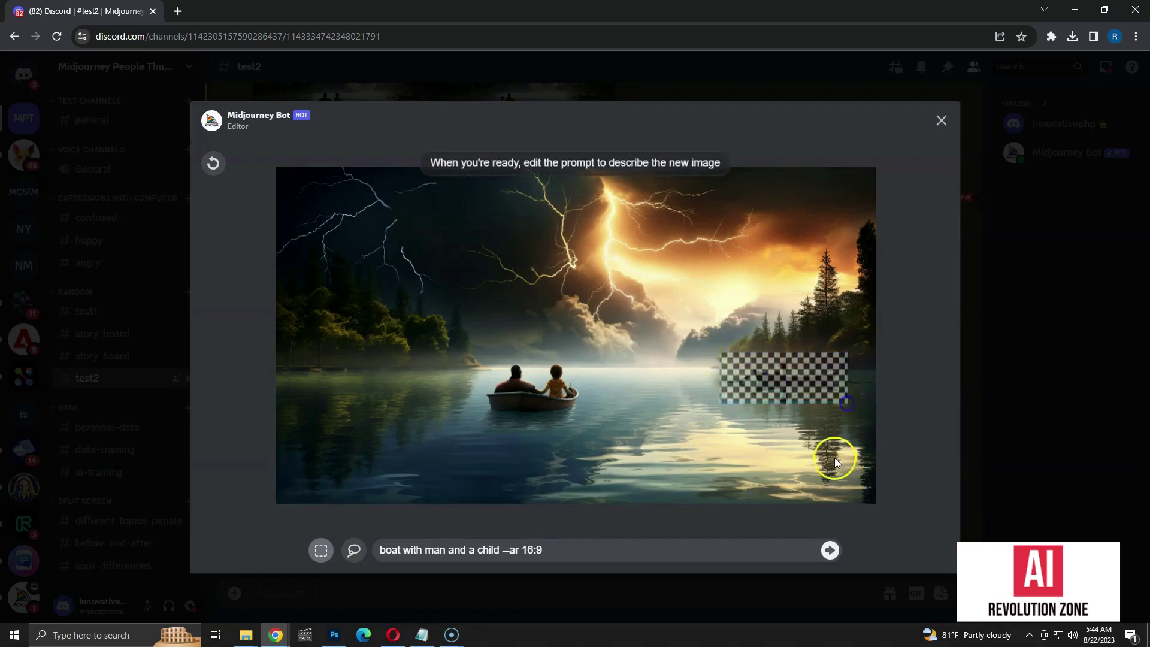
pyautogui.click(831, 551)
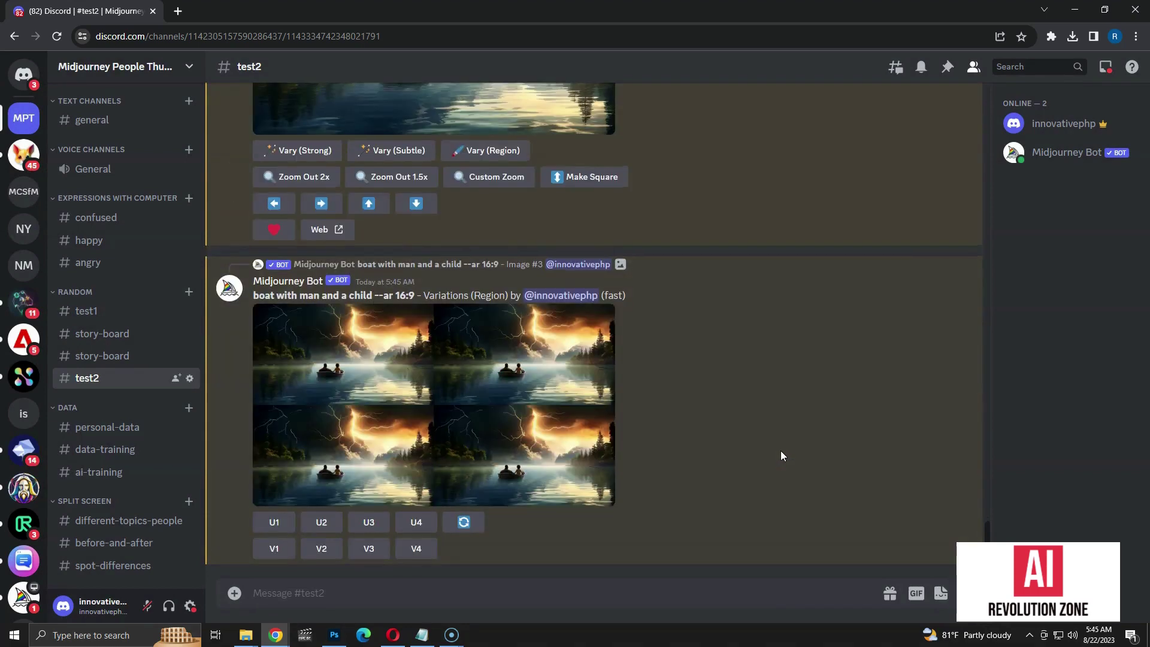
pyautogui.click(493, 385)
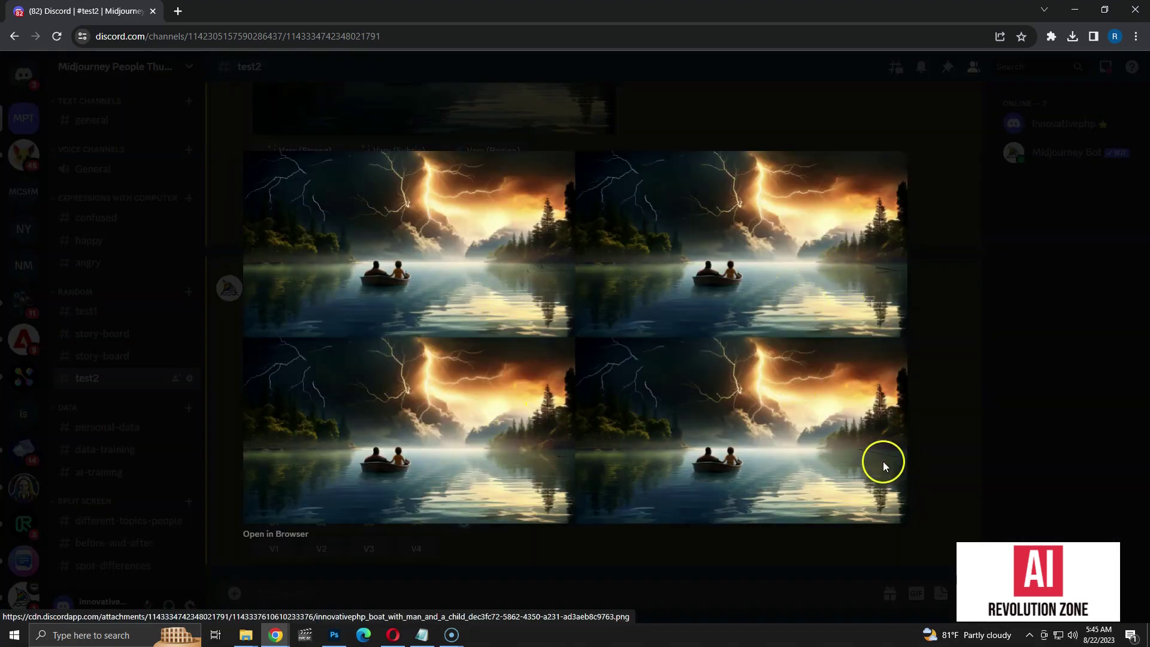
pyautogui.click(963, 398)
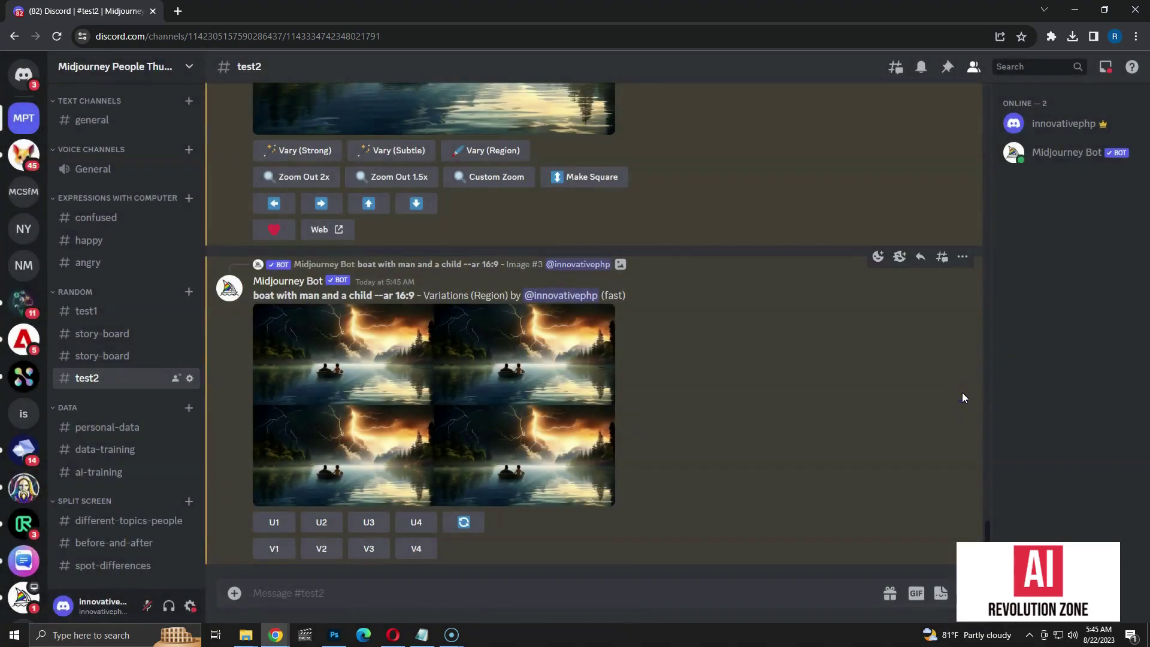